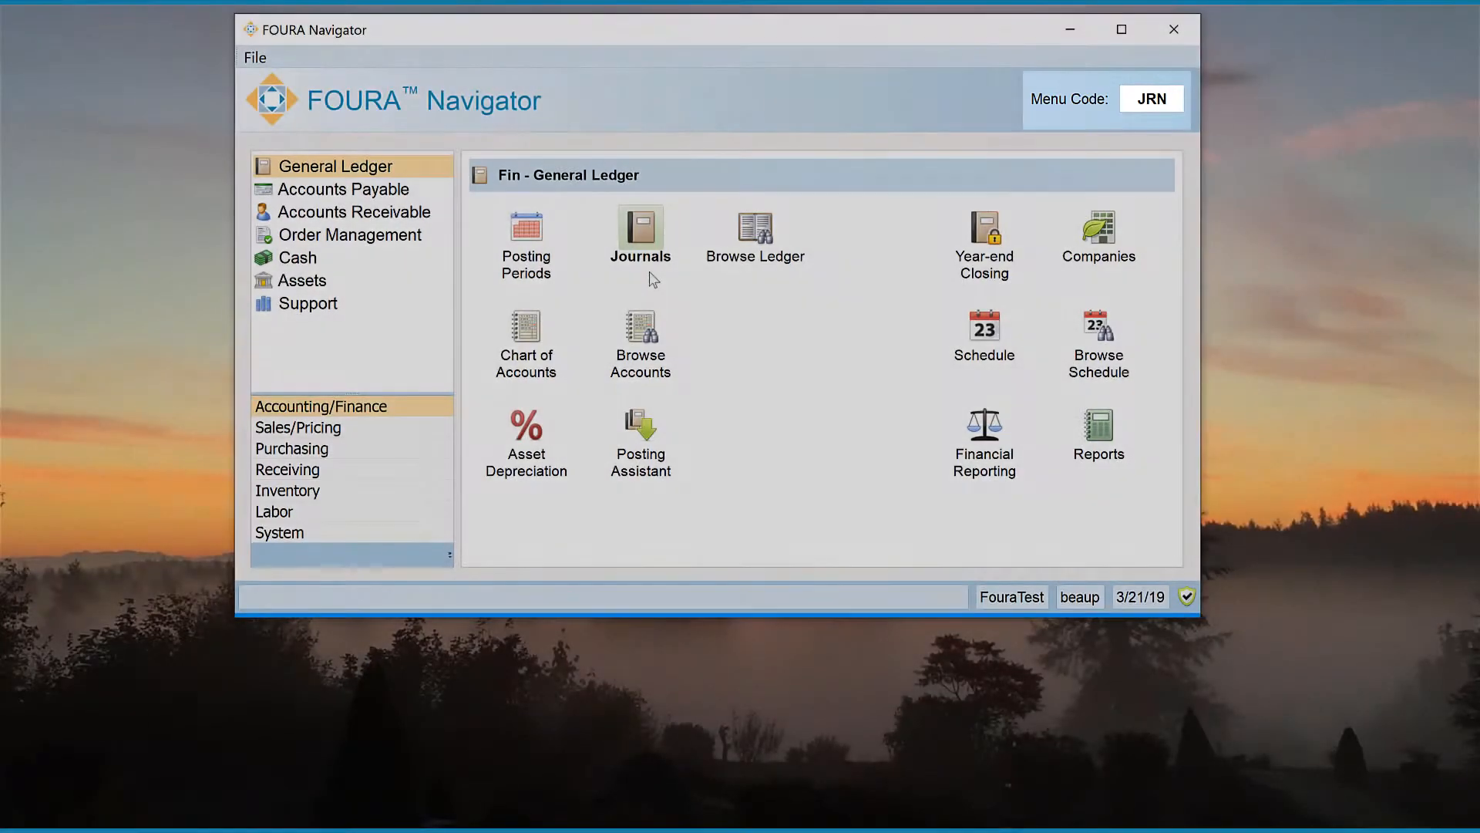
Step: Open the general ledger journals list and view the available quick filters
left_click(653, 280)
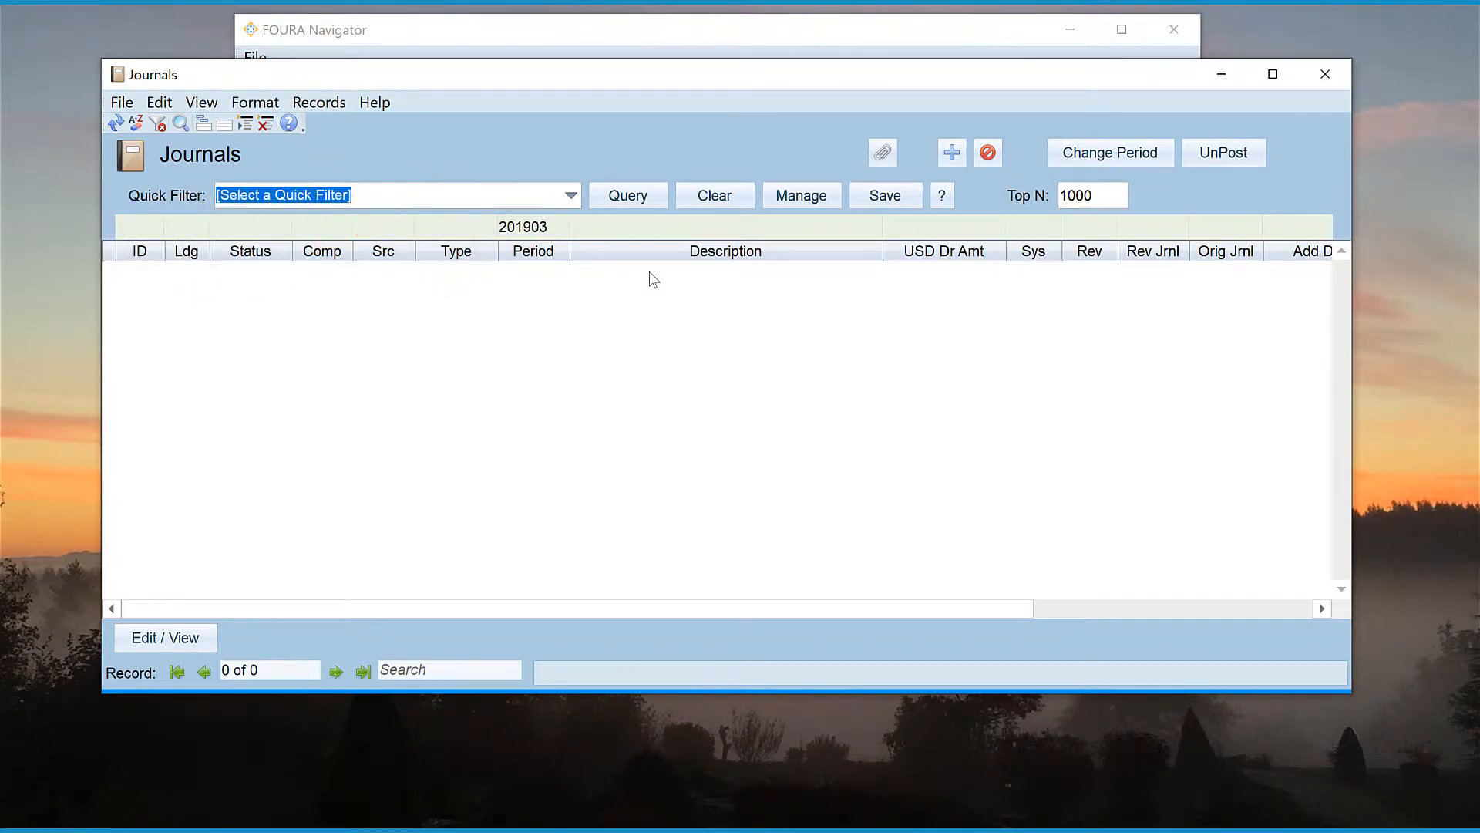
left_click(574, 199)
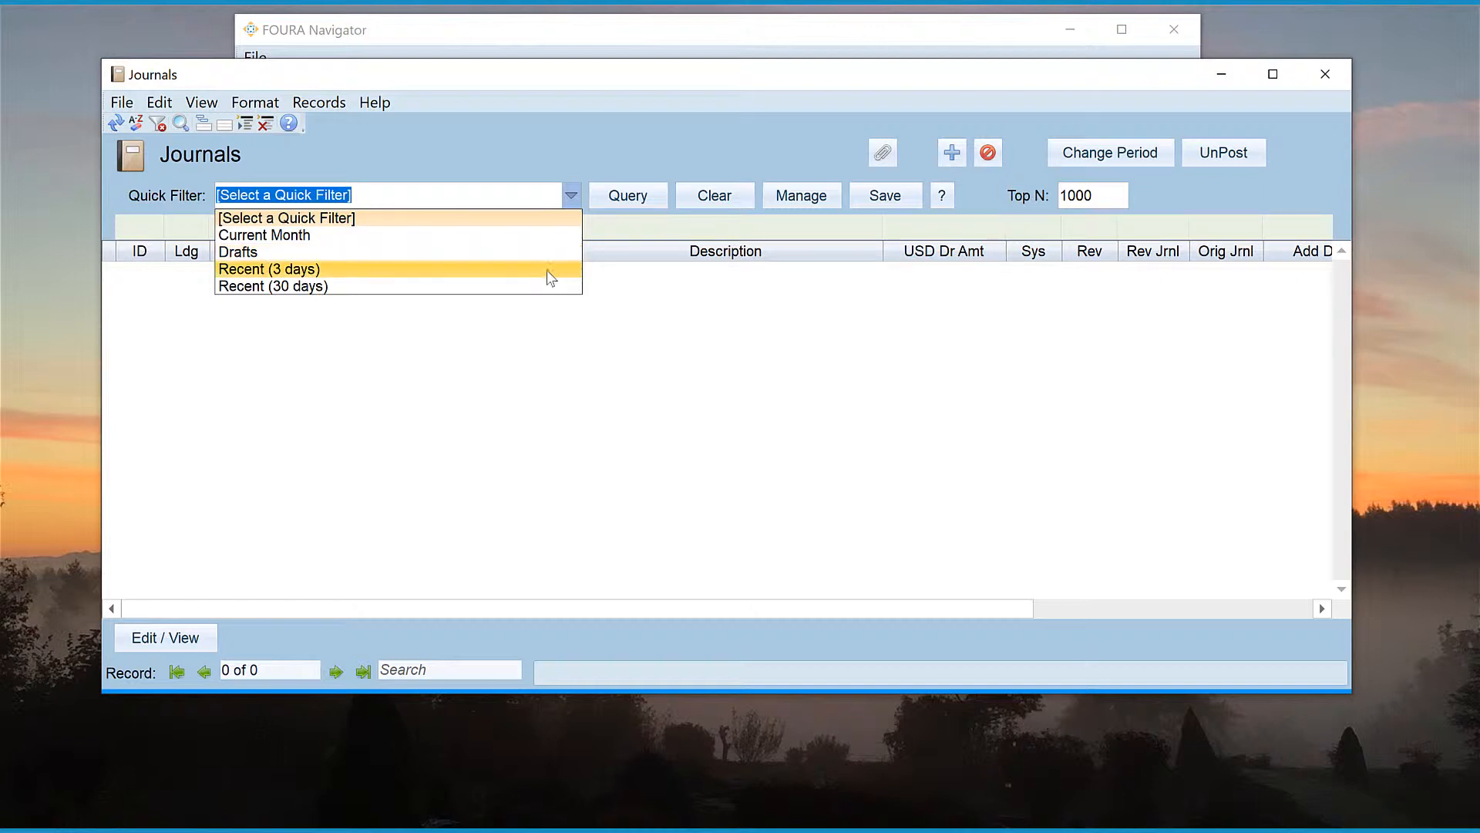
left_click(551, 314)
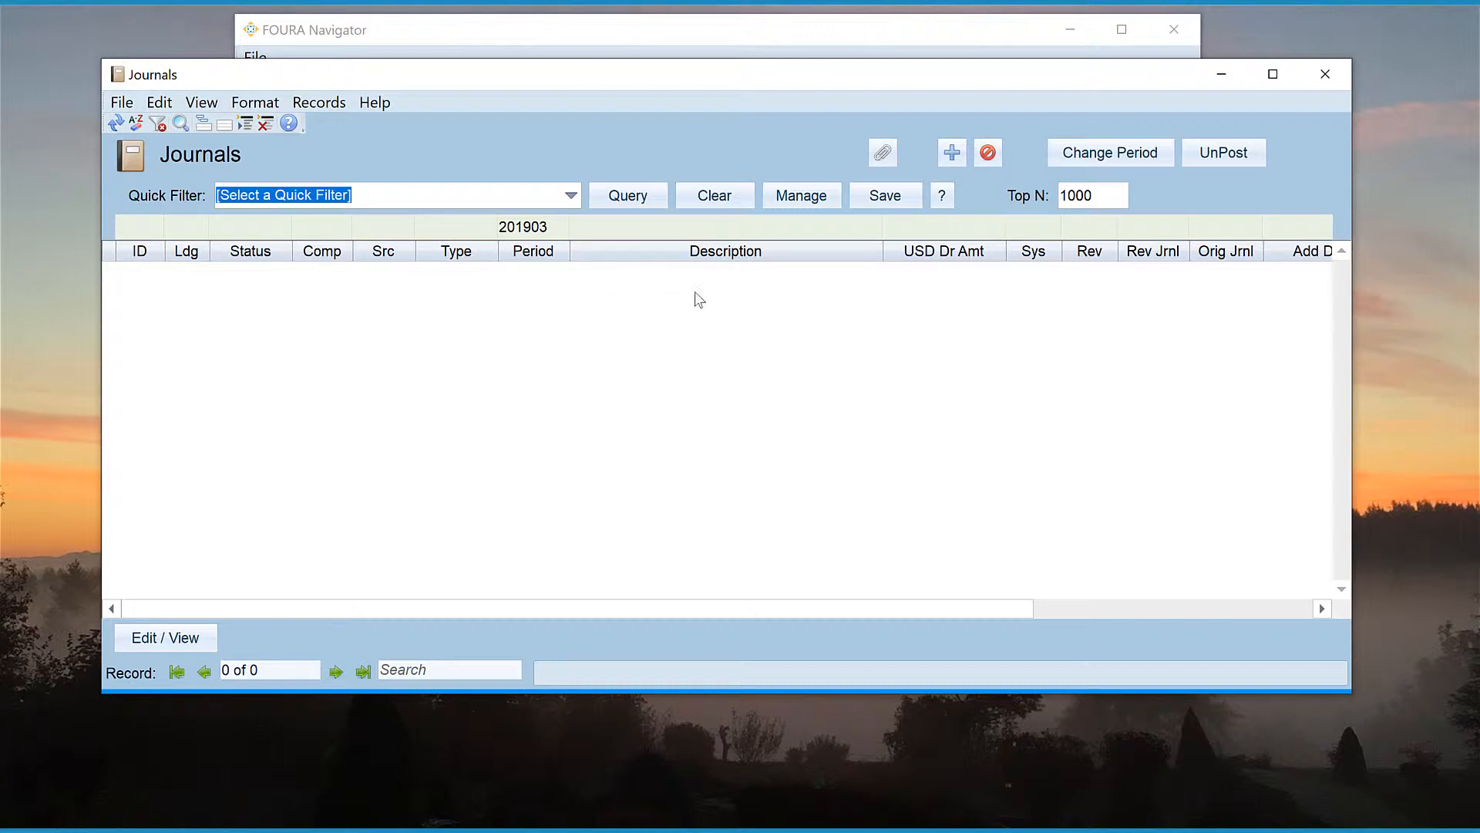
Step: Start adding a journal and check the choices for its company, ledger, period, source and type
left_click(951, 158)
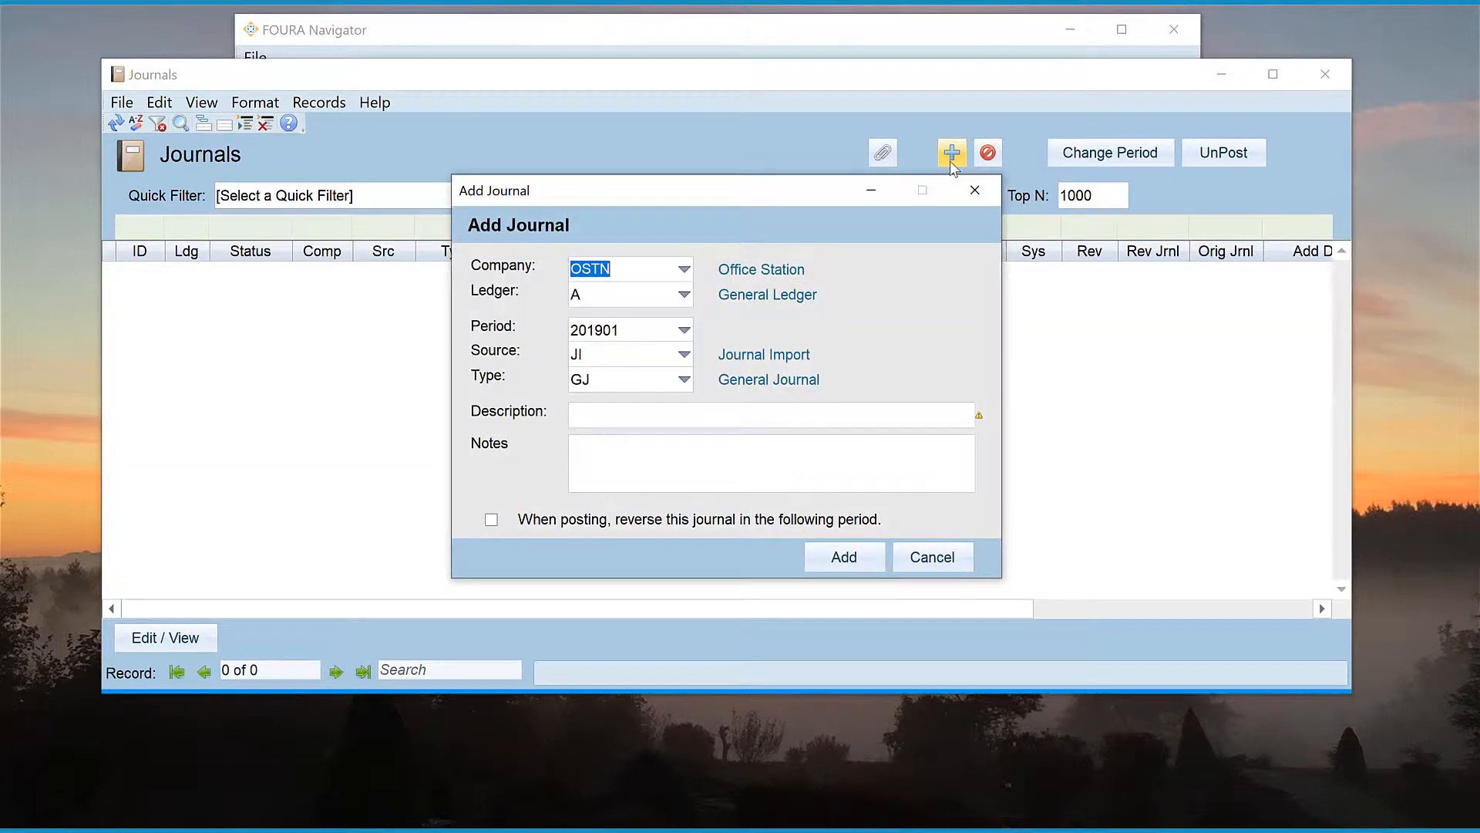
left_click(684, 270)
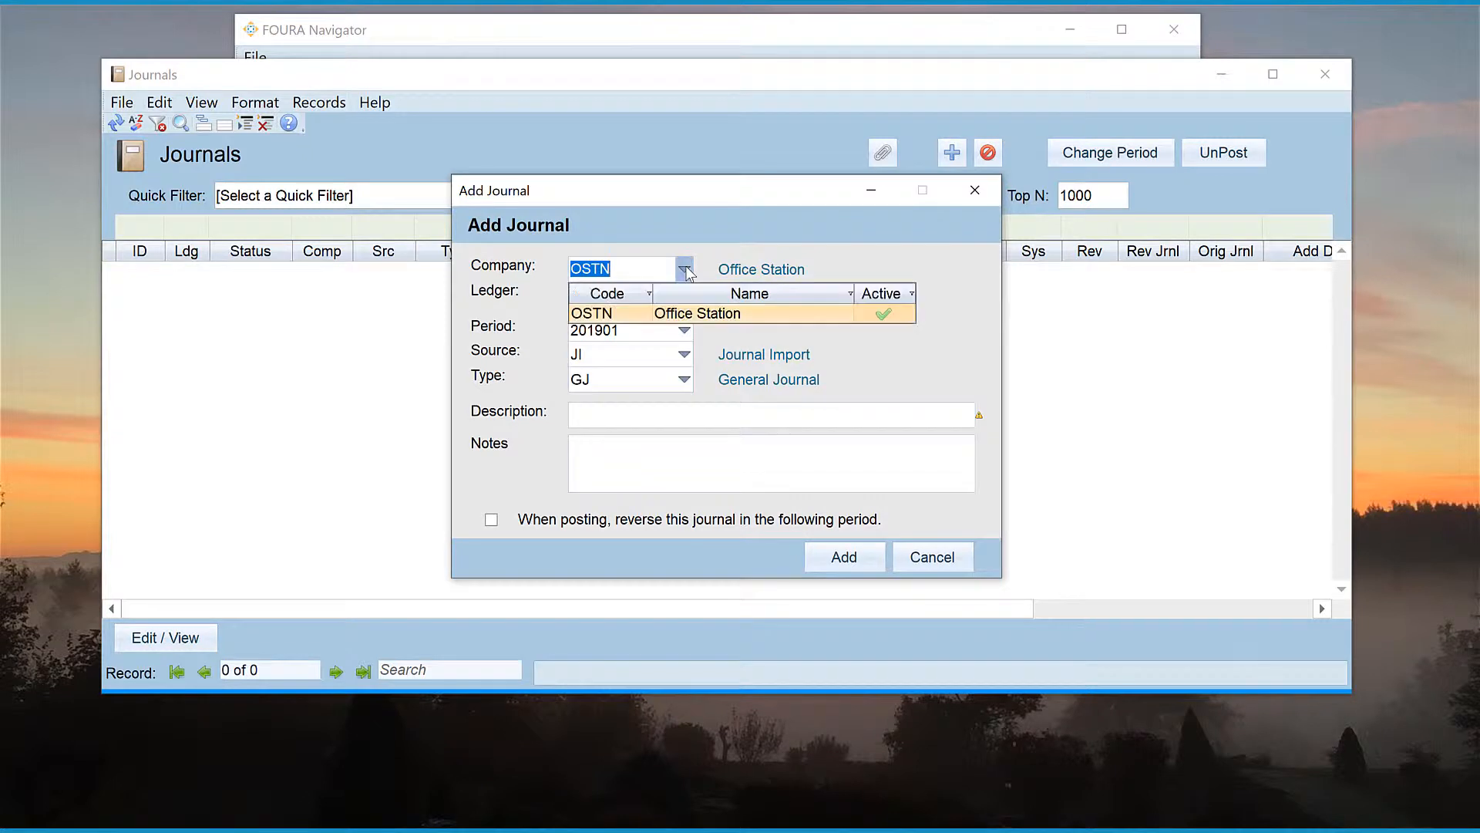
left_click(685, 270)
left_click(685, 295)
left_click(685, 294)
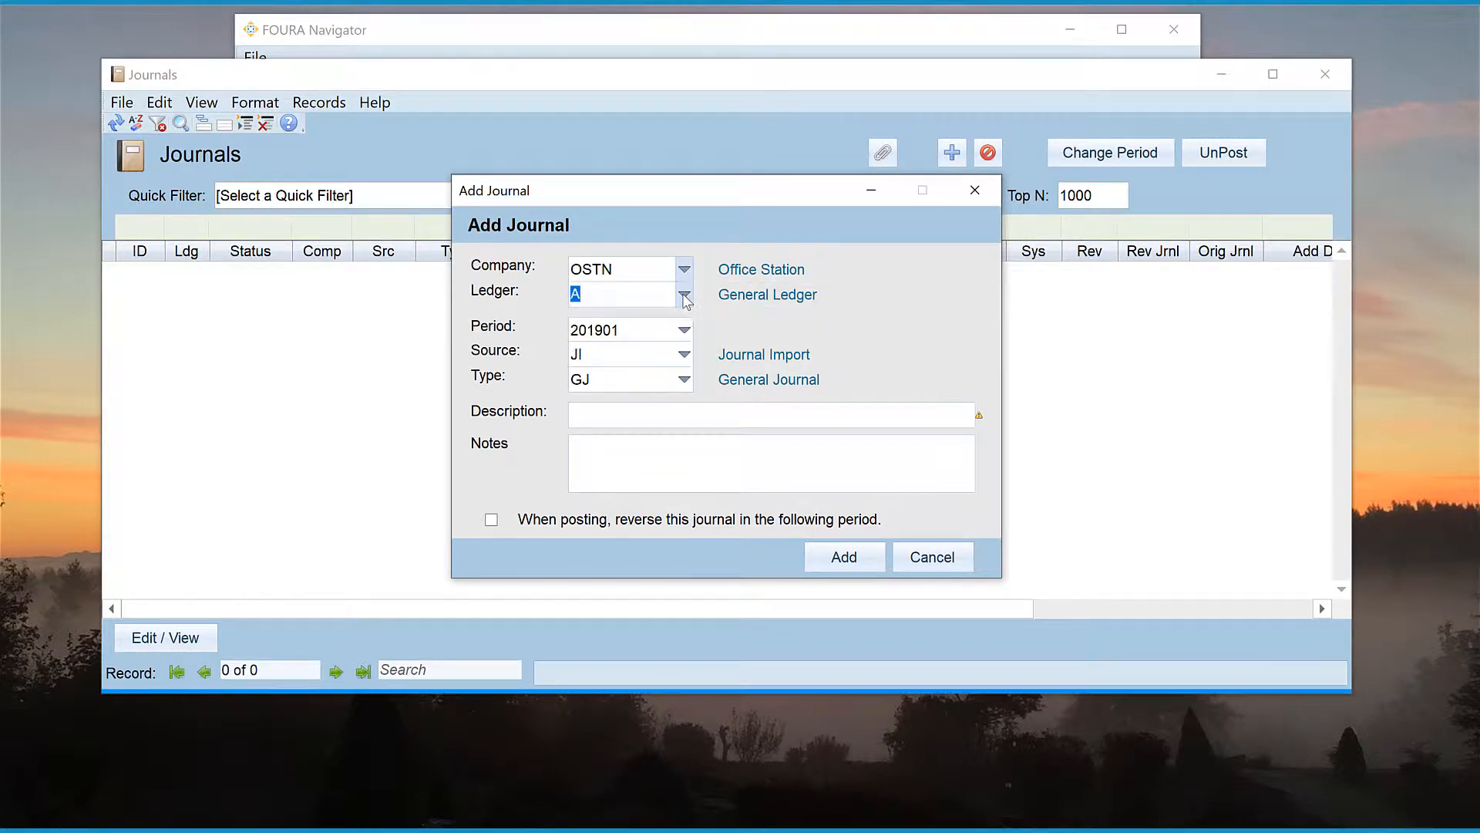
left_click(685, 330)
left_click(685, 330)
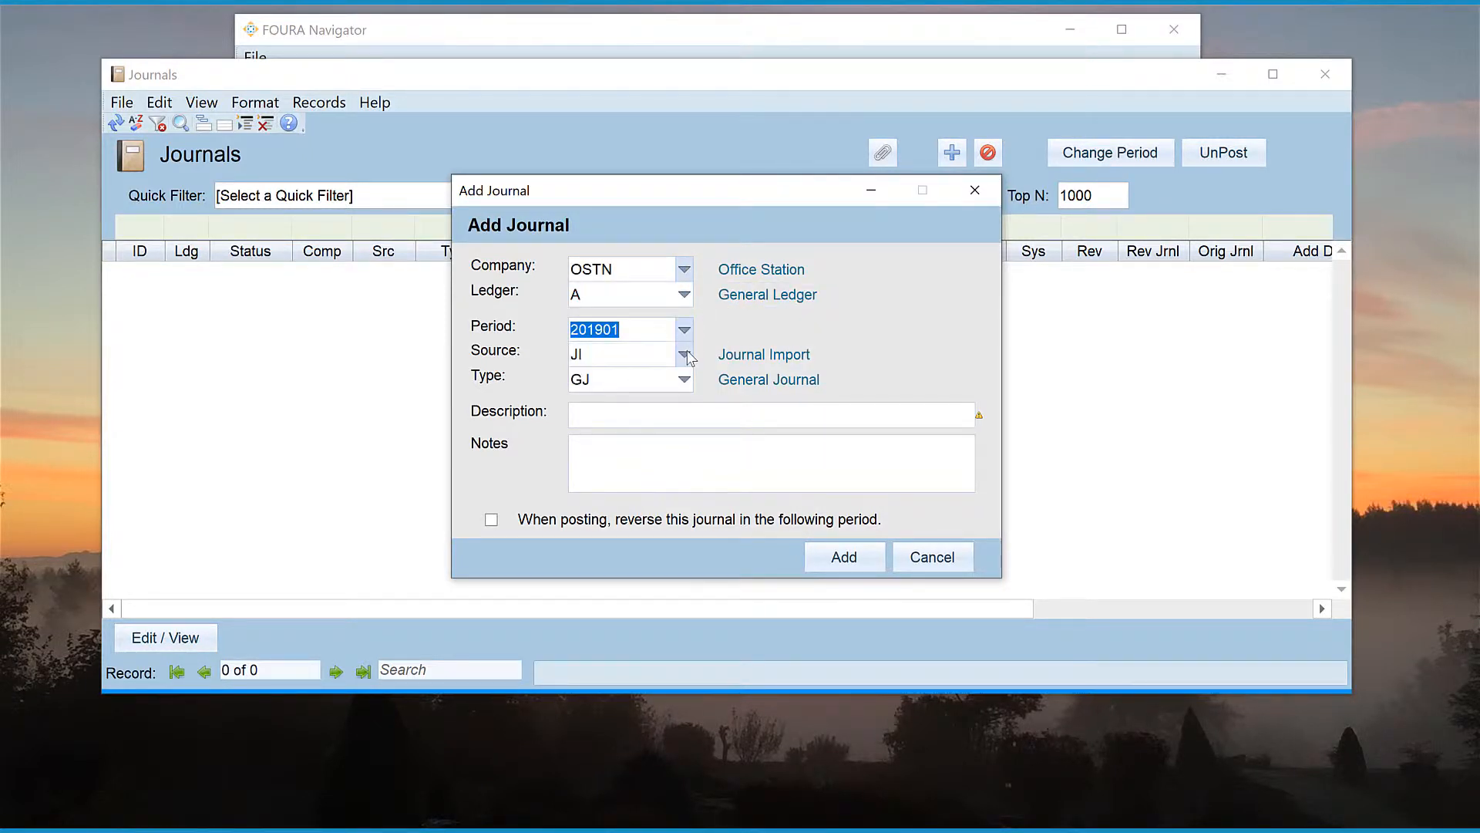
left_click(684, 355)
left_click(684, 355)
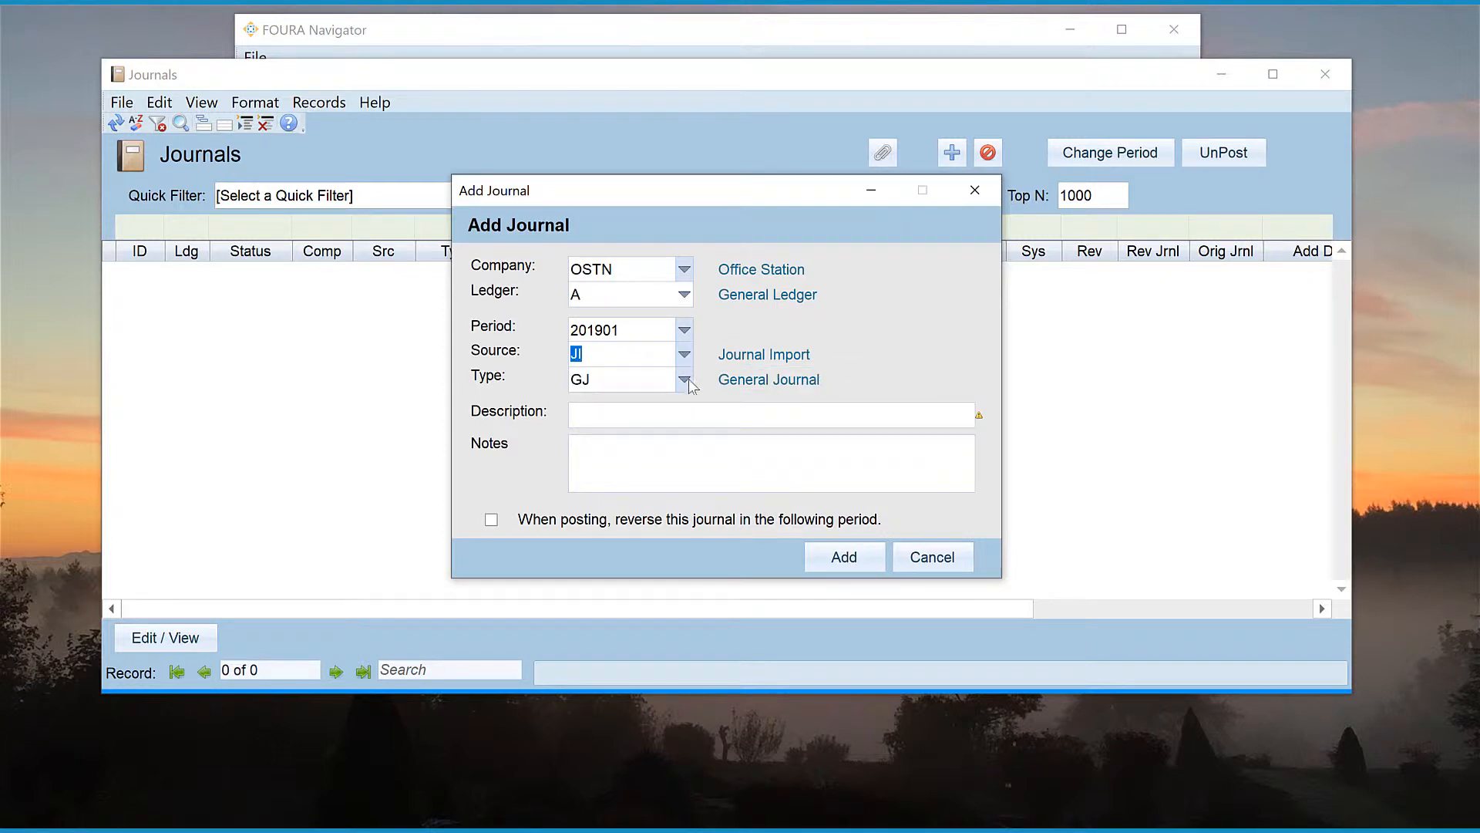
left_click(684, 379)
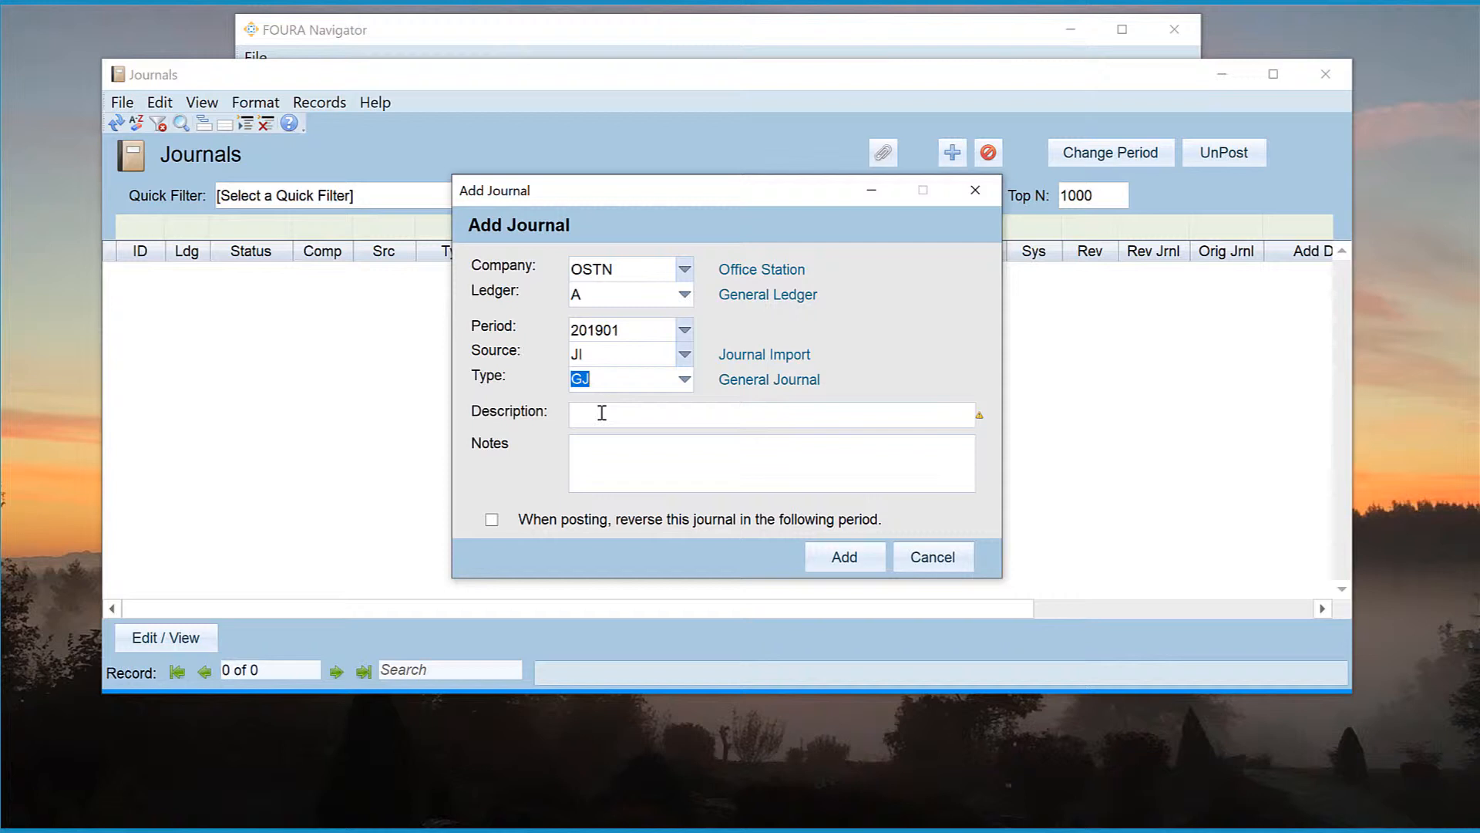
Step: Describe the new journal as "Prepaid Amortization" and add it
left_click(602, 413)
type("Prepaid Amortization")
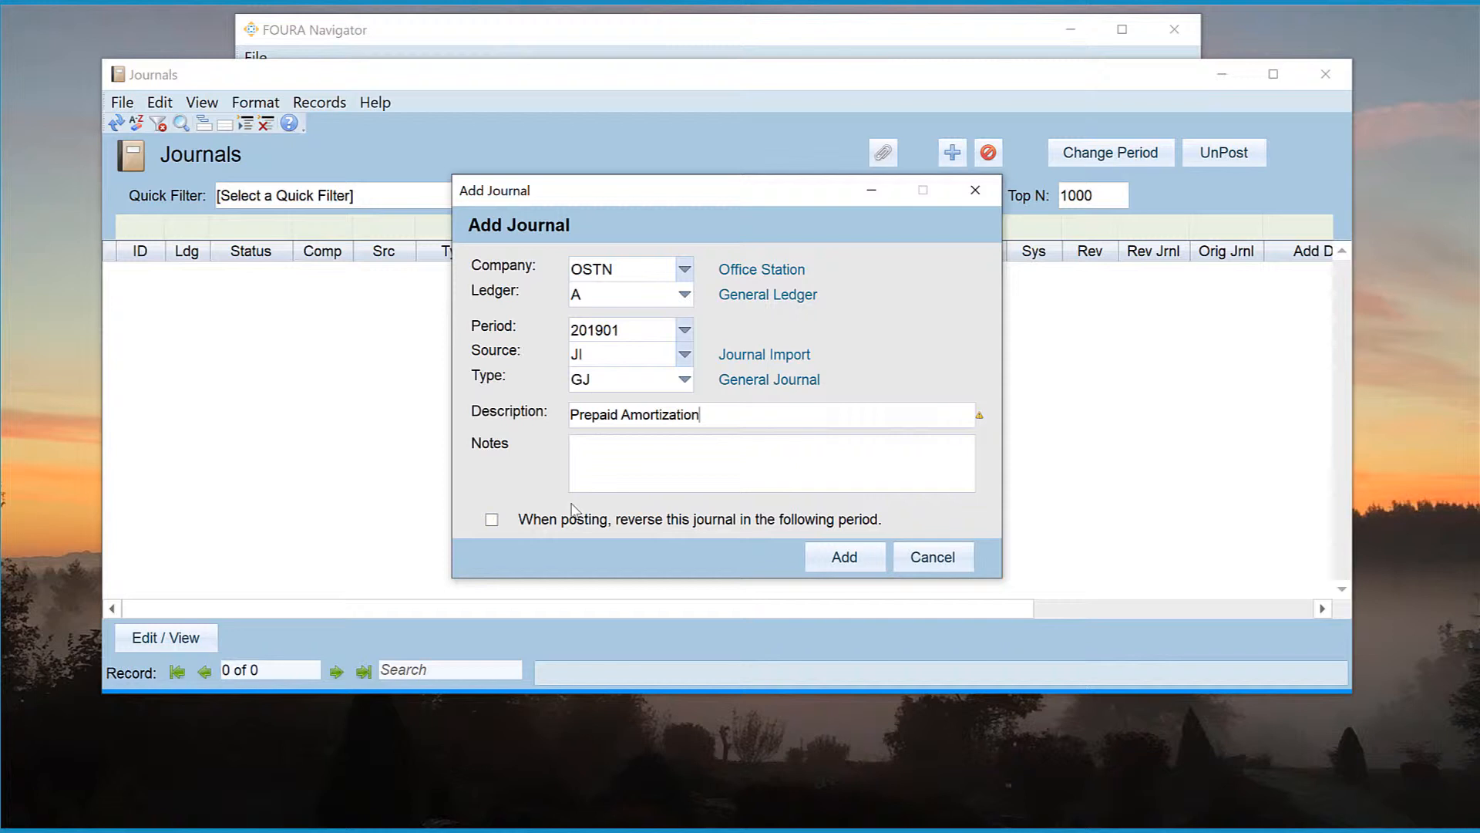
left_click(830, 566)
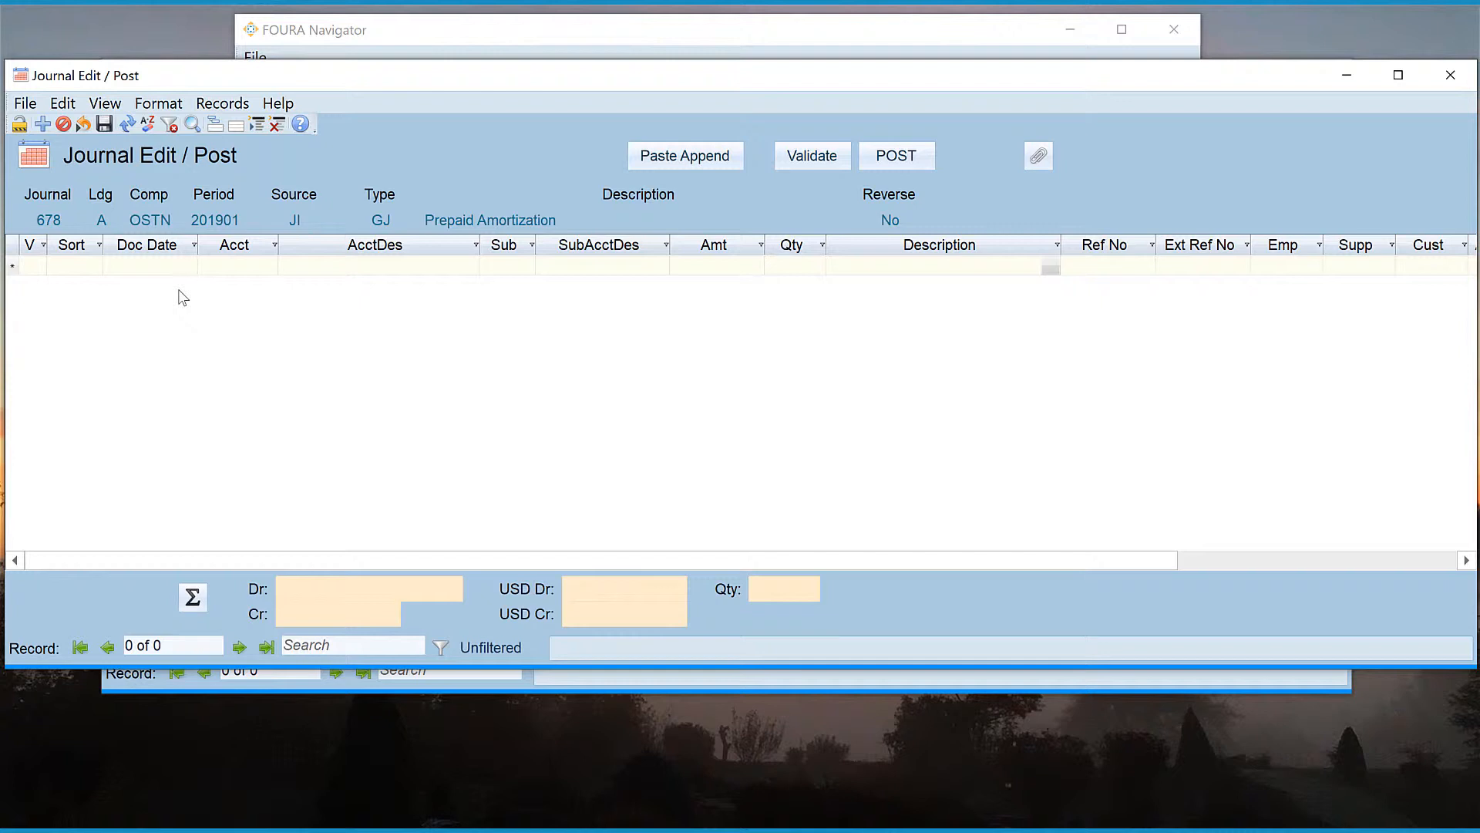
Step: Set the document date of the first journal line to 01/31/2019
left_click(188, 265)
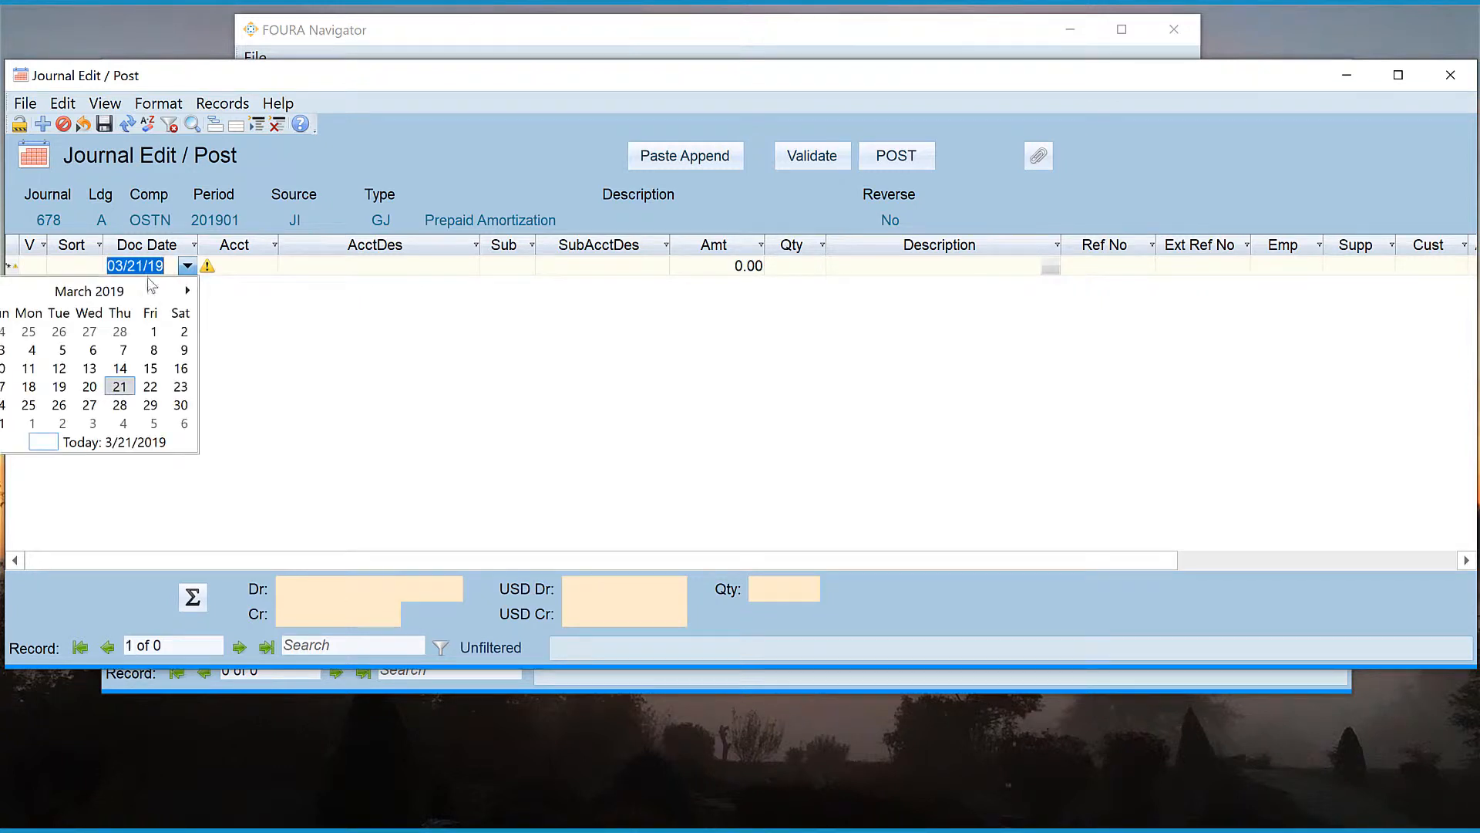
type("02/01/19")
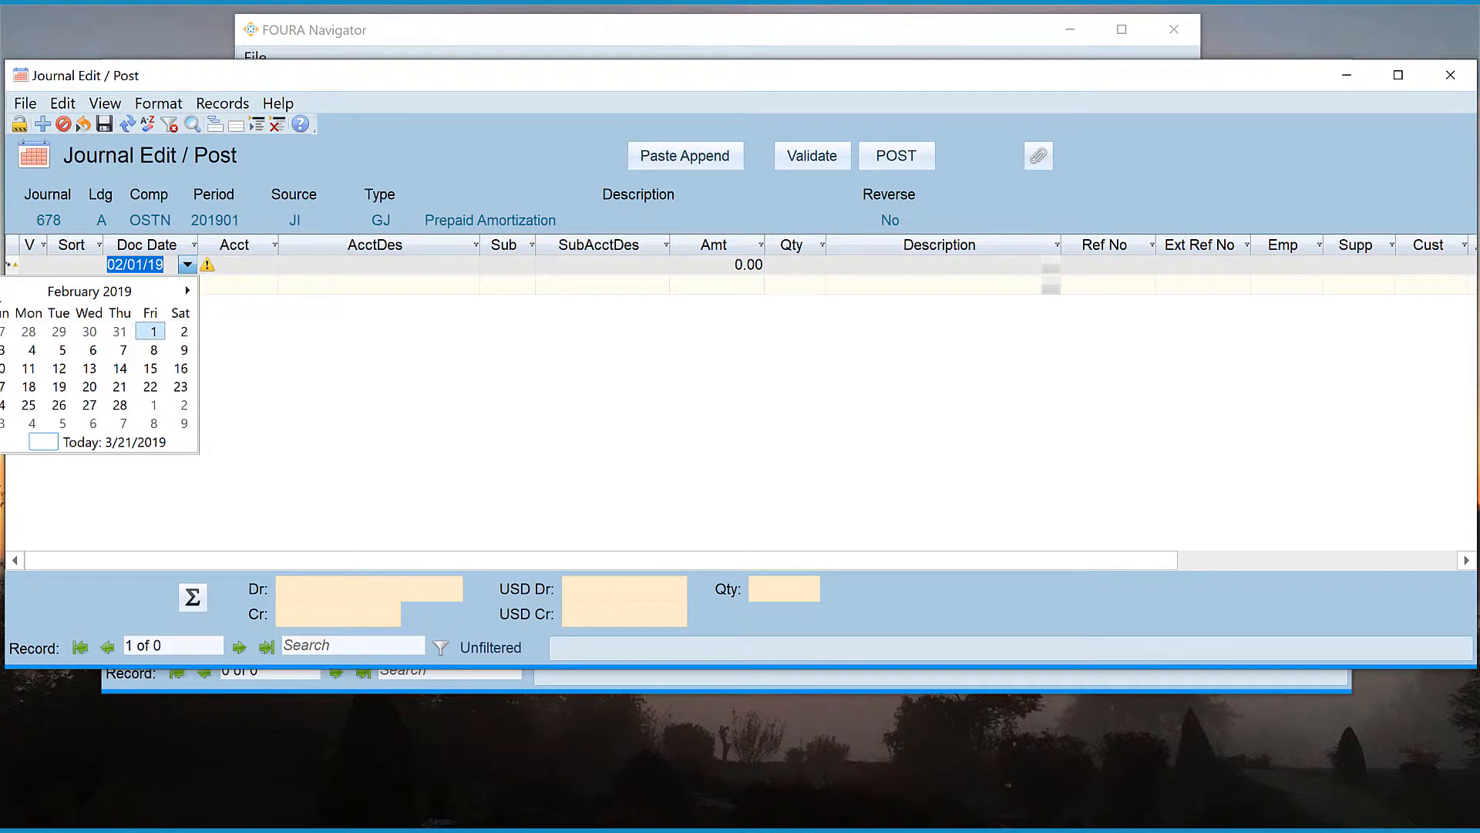
type("01/01/19")
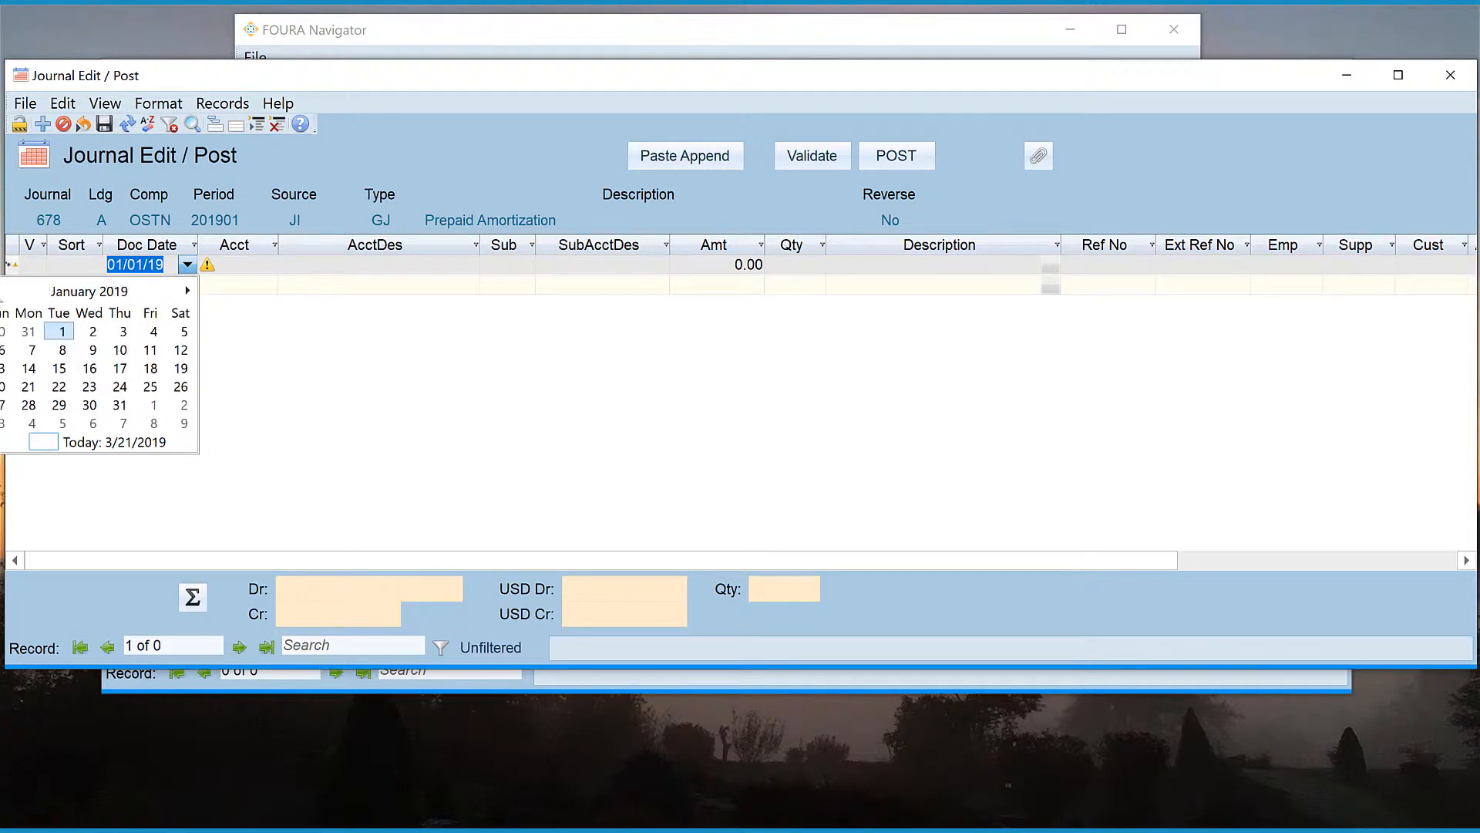
left_click(120, 406)
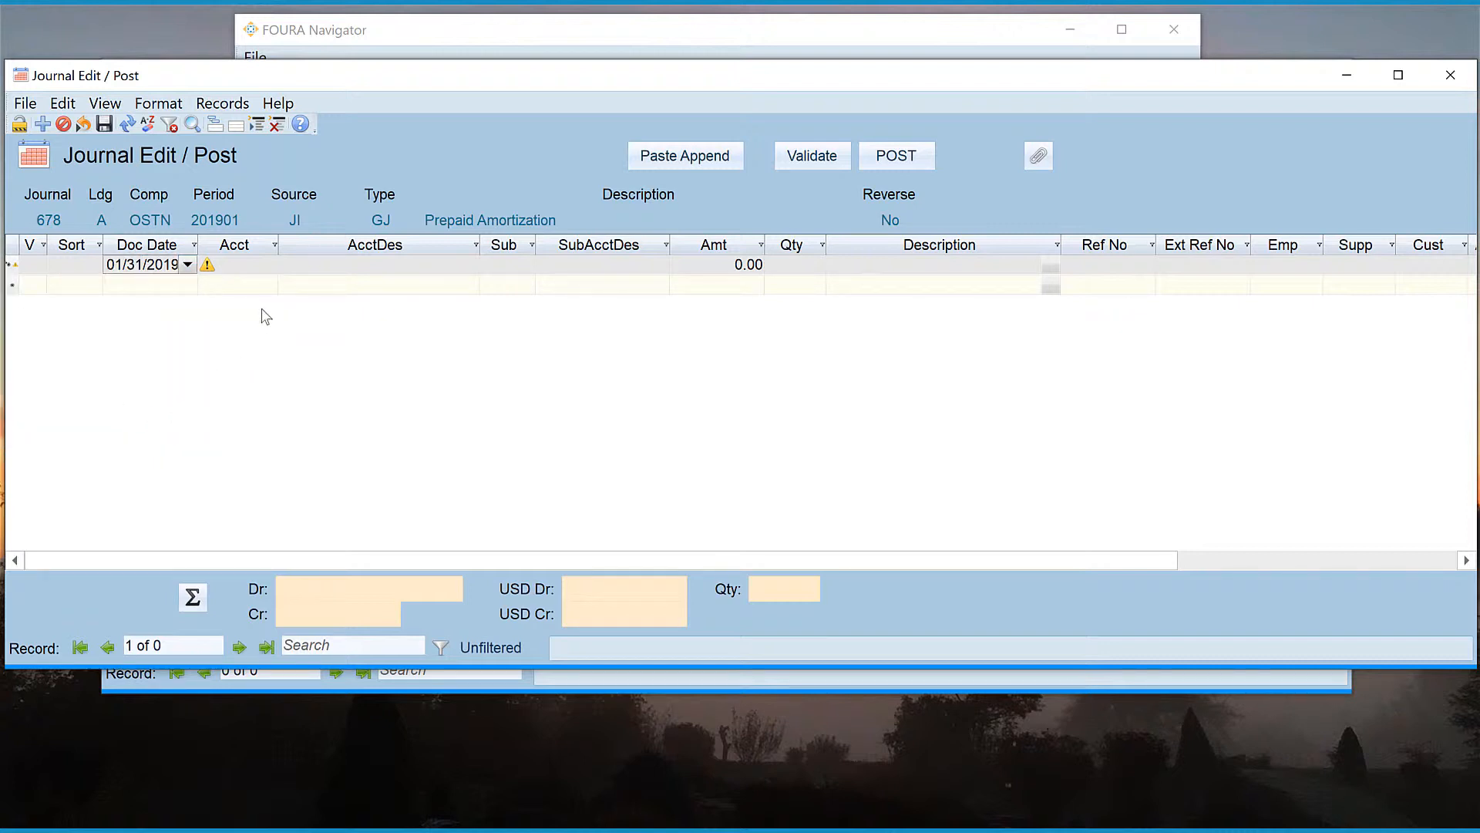
Step: Assign account 1500, Prepaid Insurance, to the first journal line
left_click(266, 266)
left_click(268, 265)
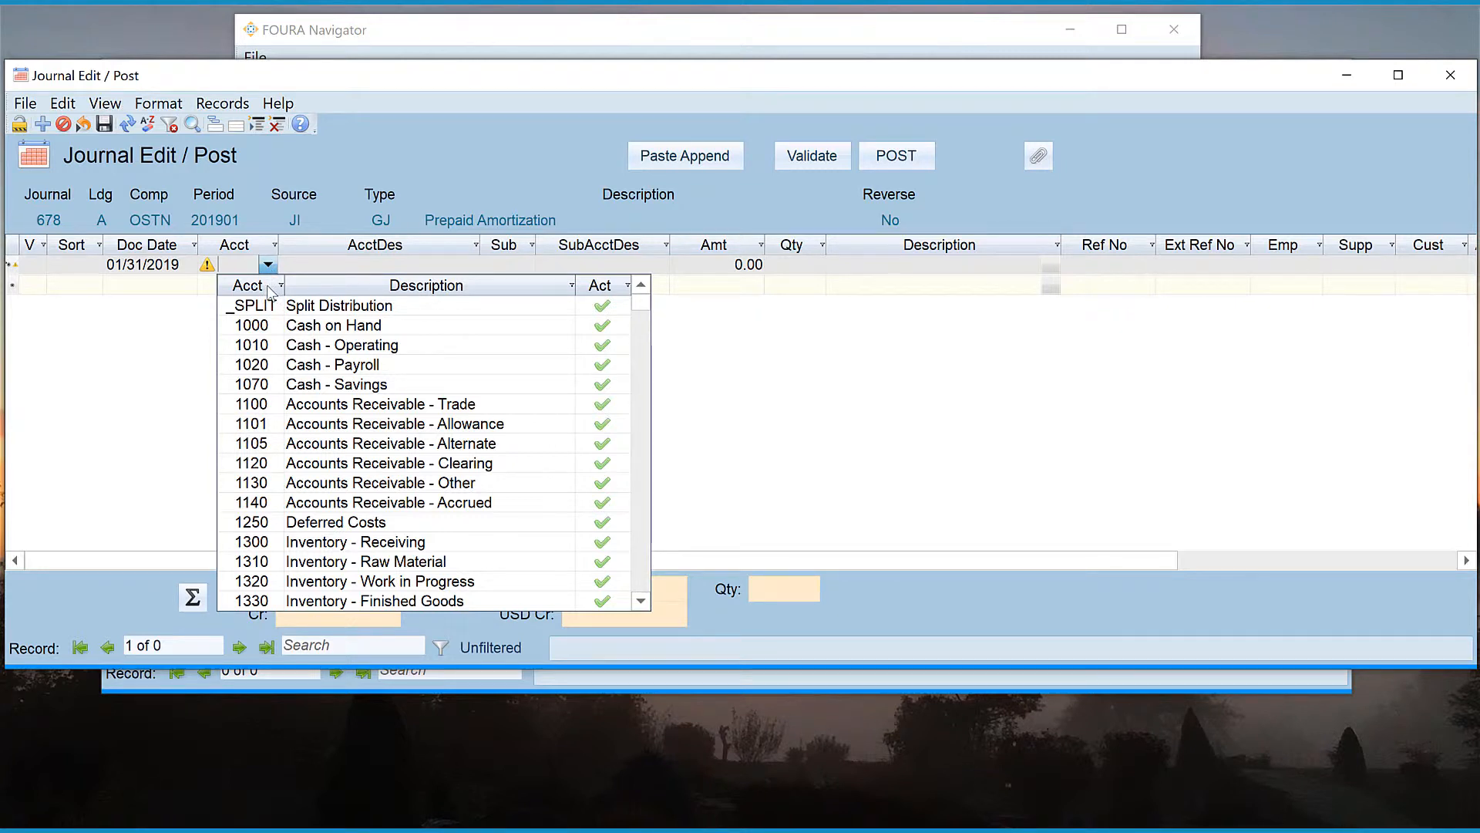
left_click(315, 293)
left_click(268, 287)
scroll(270, 309, "down", 4)
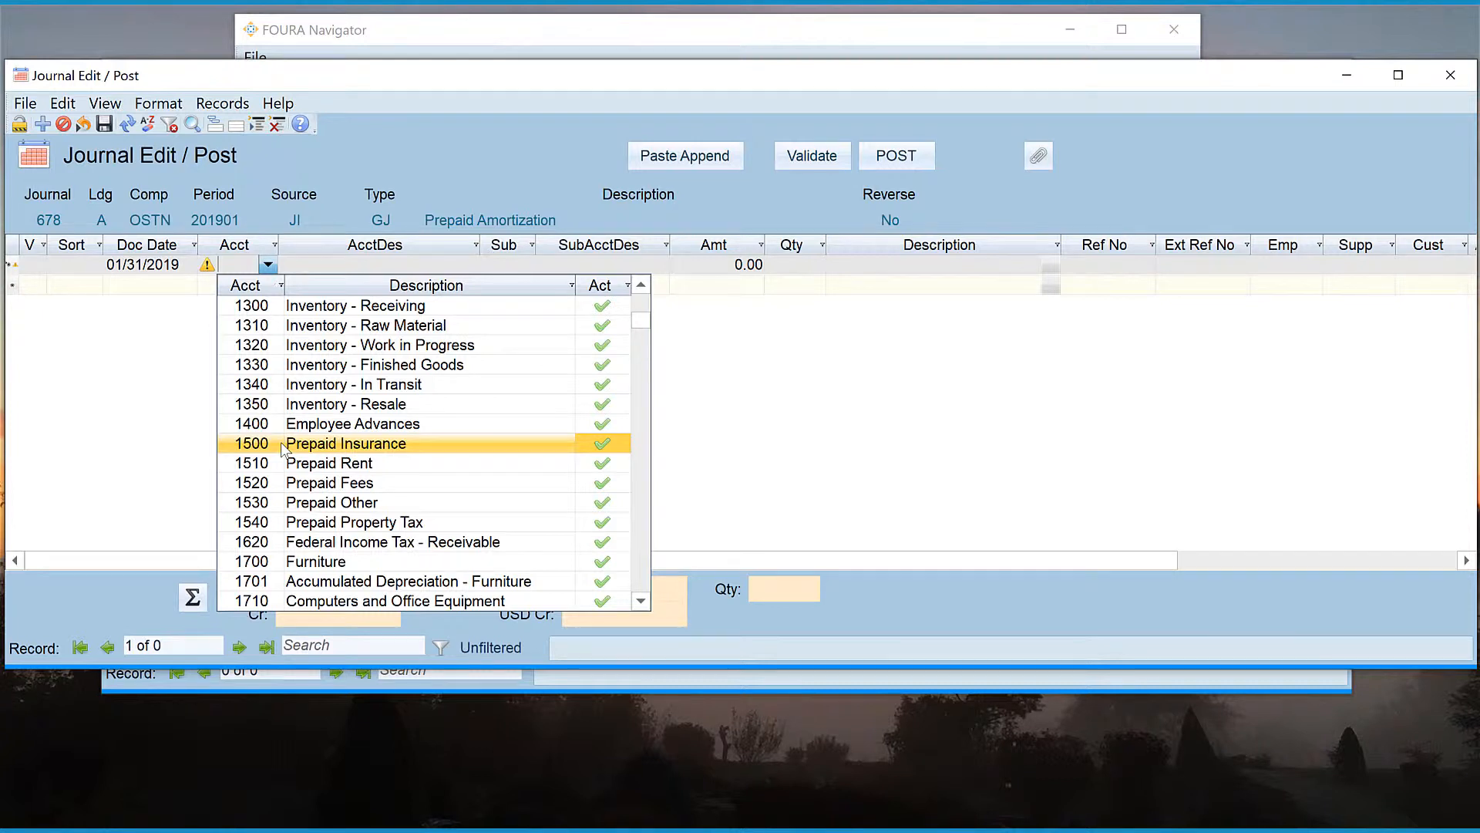
left_click(283, 445)
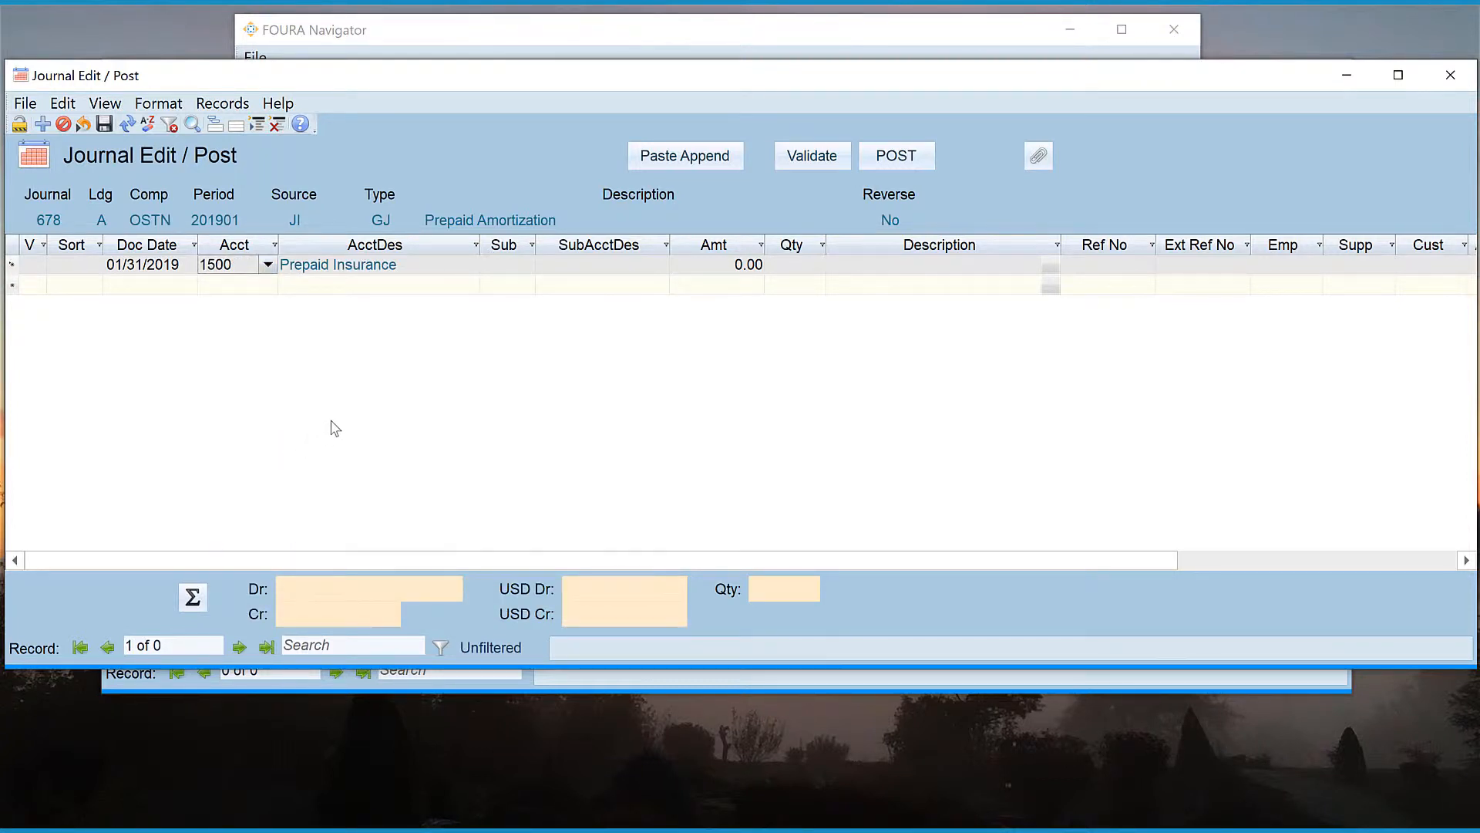
Step: Enter an amount of -1000 and the description "Liability Insurance Amortization" on the first journal line
left_click(723, 267)
type("-1000")
key("Tab")
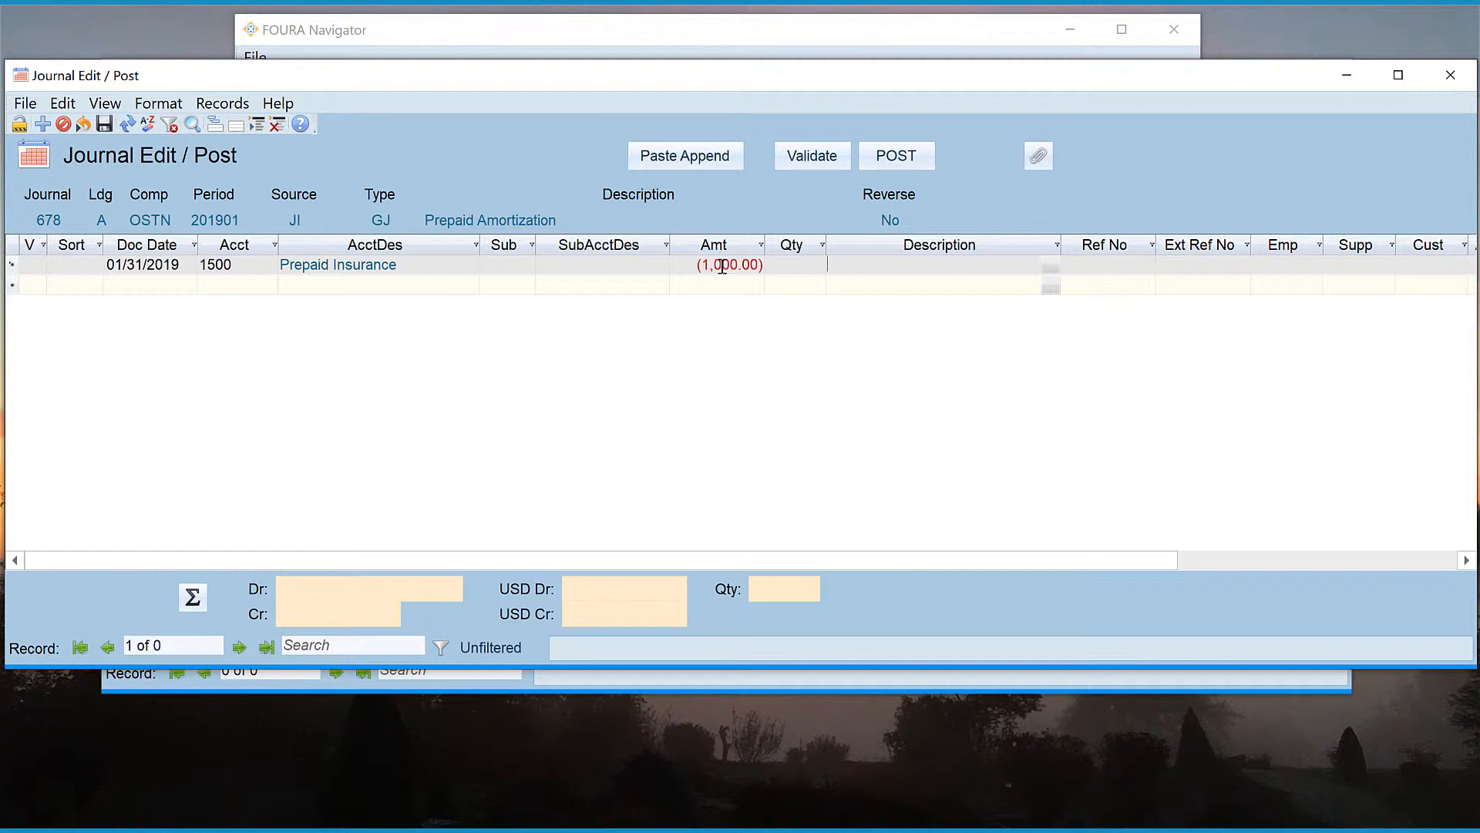
left_click(841, 270)
type("Liability Insurance Amortization")
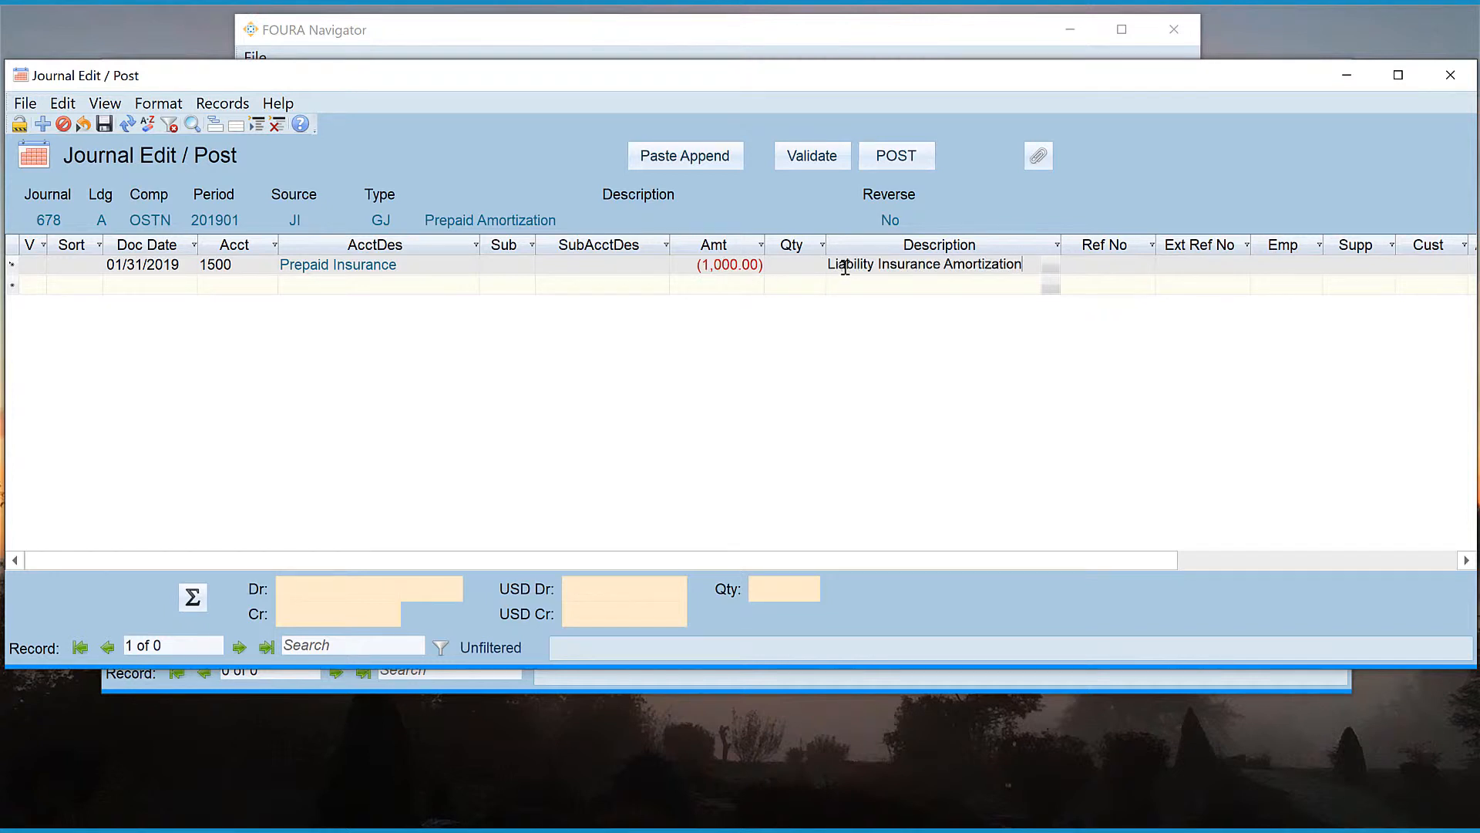
Step: Set the first line's reference number to 5785 and its supplier code to QU010
left_click(1081, 267)
type("5785")
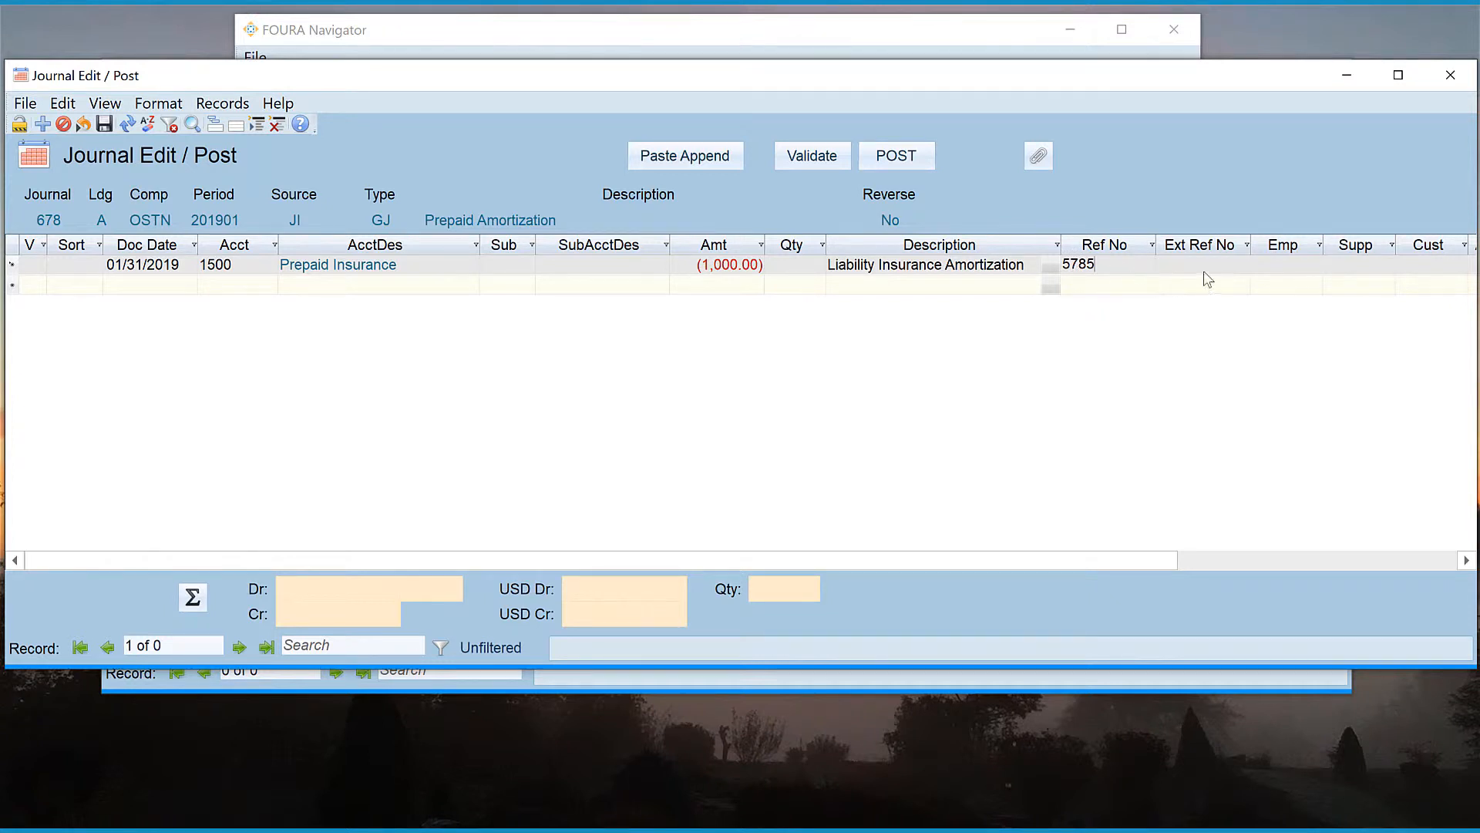
left_click(1340, 265)
type("QU010")
Step: Add a second journal line dated 01/31/2019 for account 6800, Insurance, with an amount of 1000
left_click(157, 267)
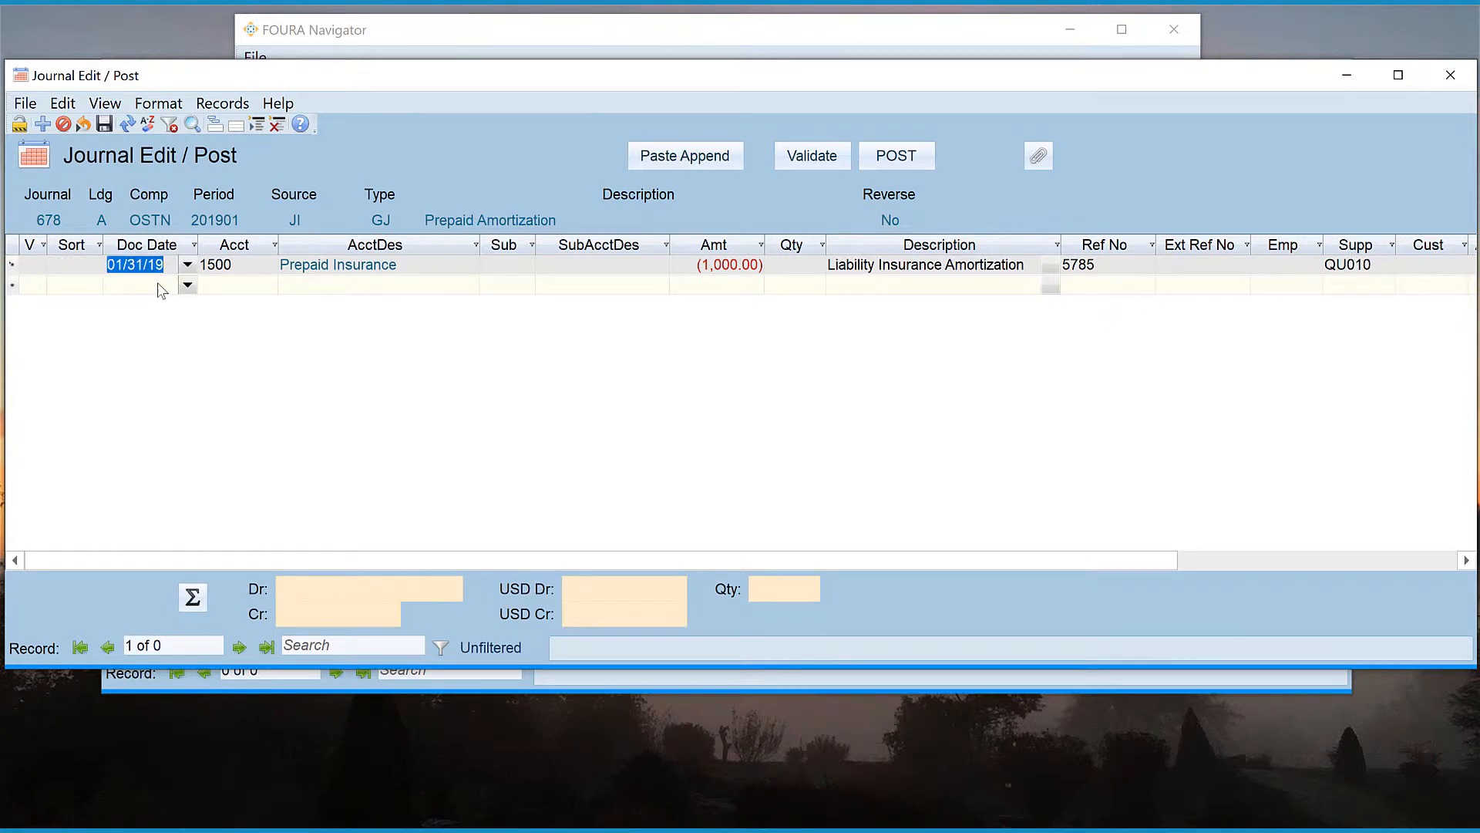
left_click(161, 288)
left_click(223, 289)
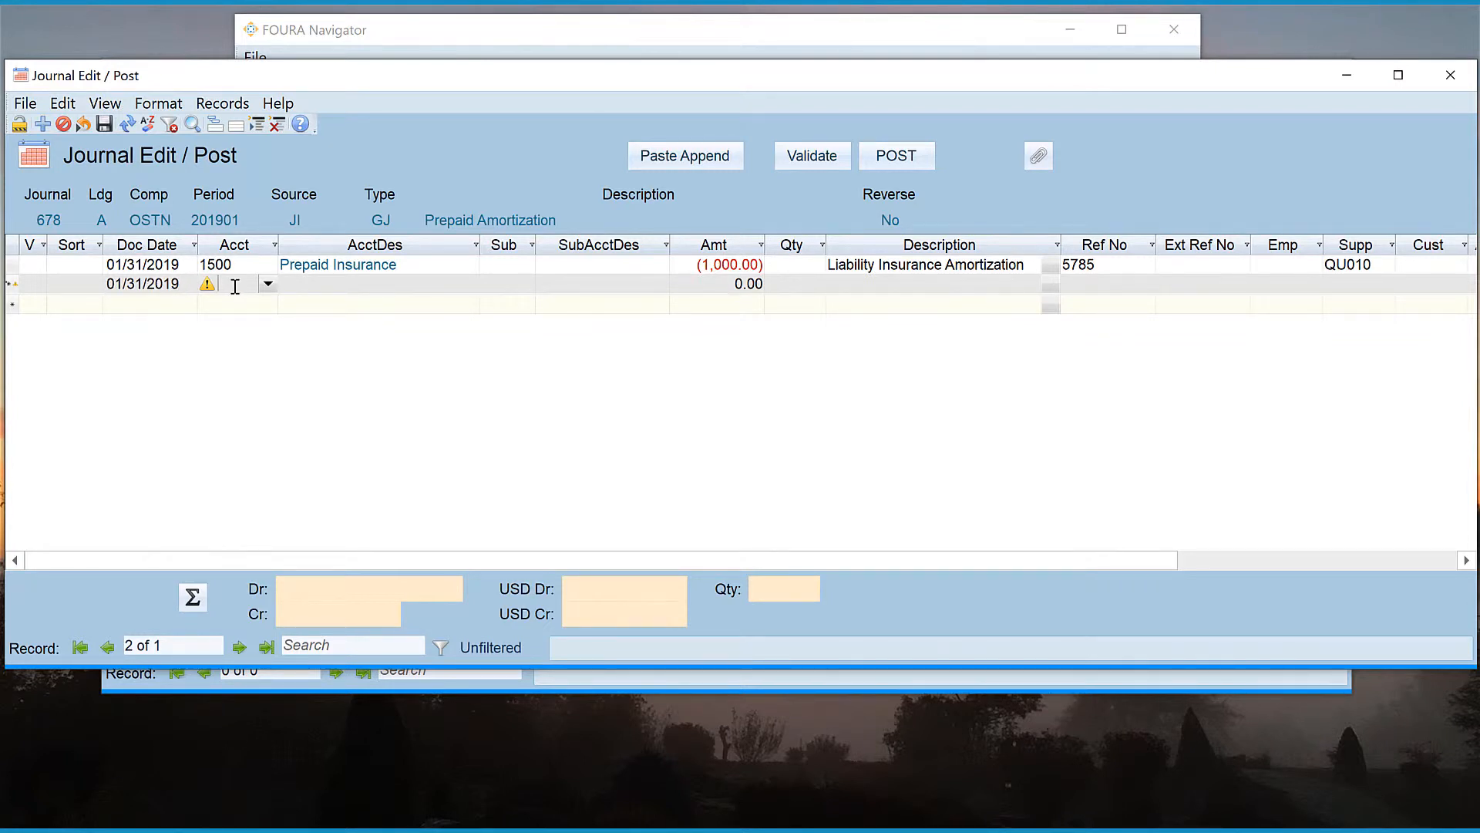
type("6800")
key("Tab")
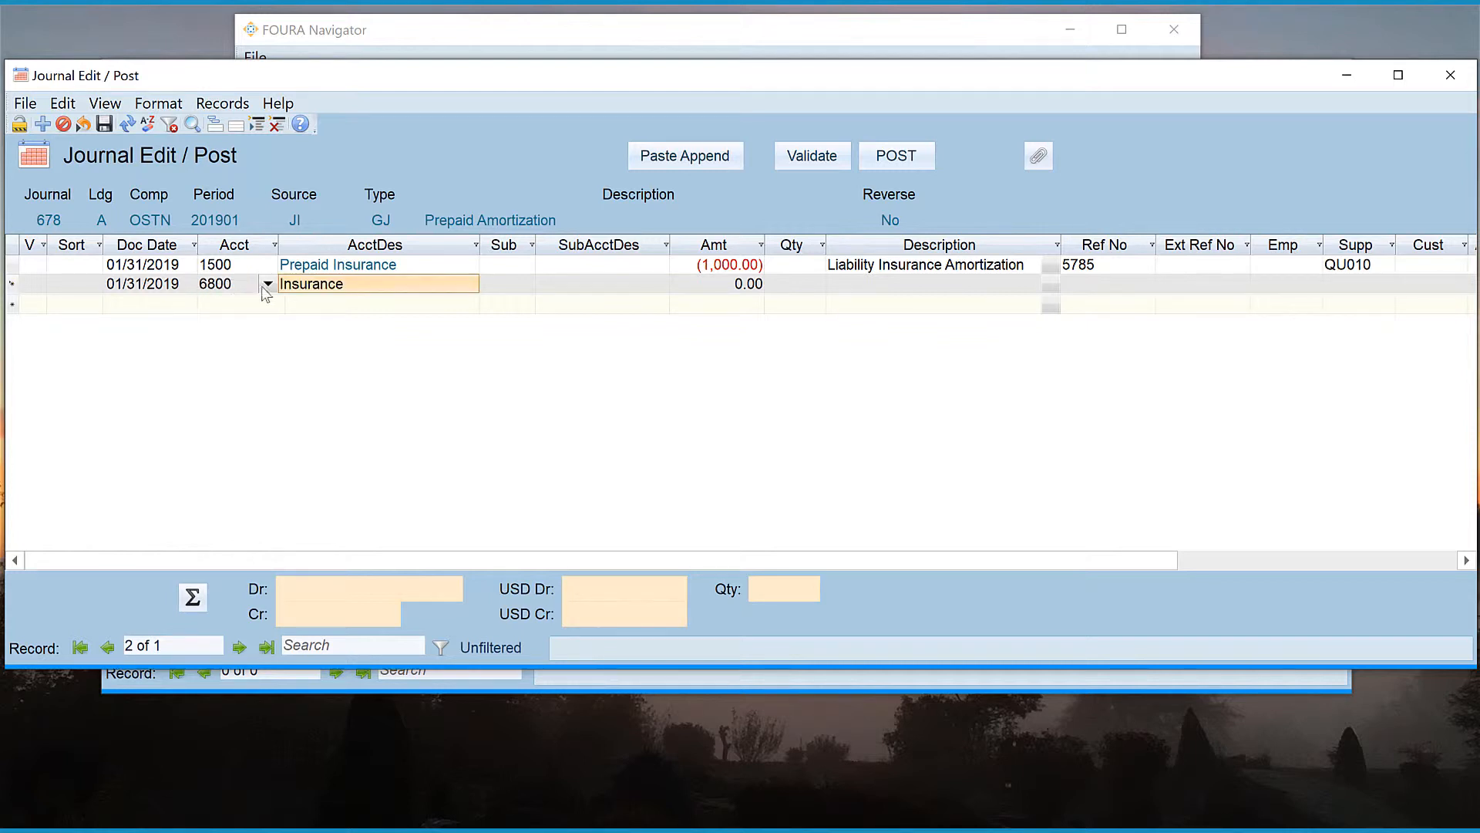
left_click(699, 287)
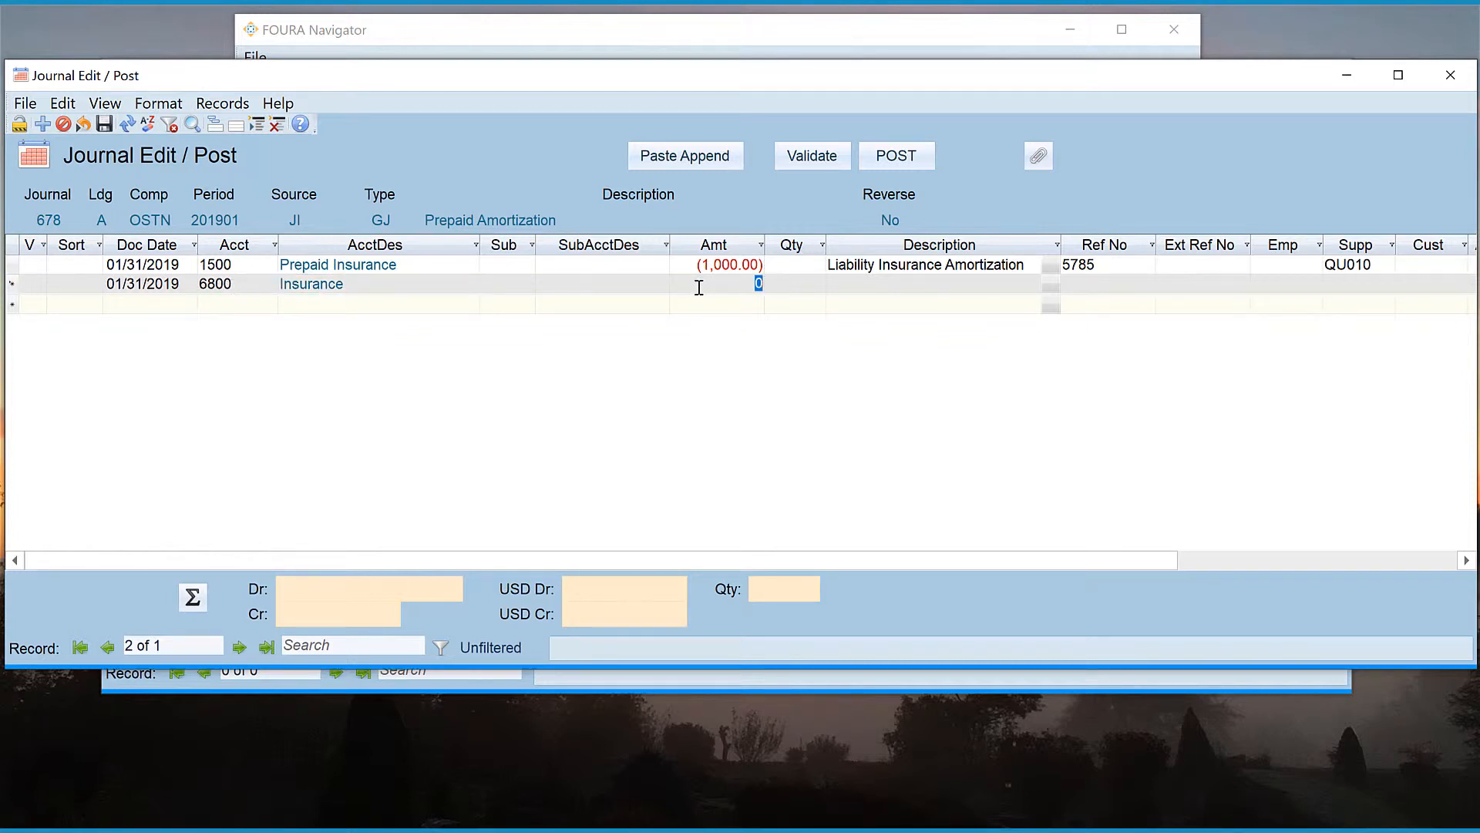
type("1000")
key("Tab")
Step: Copy the description "Liability Insurance Amortization" from the first journal line to the second
left_click(854, 266)
key("ctrl+c")
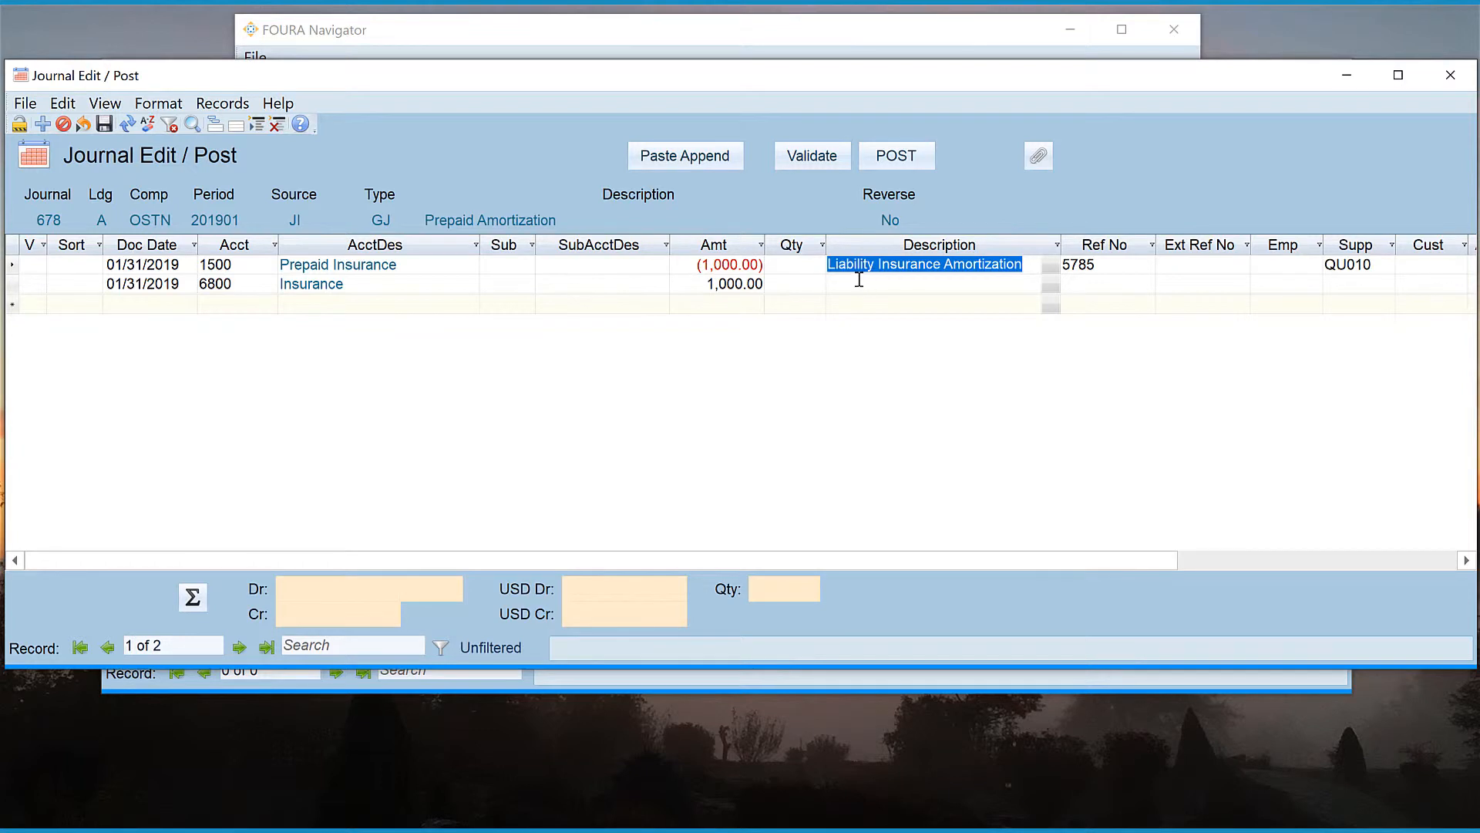
left_click(859, 283)
key("ctrl+v")
Step: Copy the reference number 5785 and supplier code QU010 from the first journal line to the second
left_click(1083, 270)
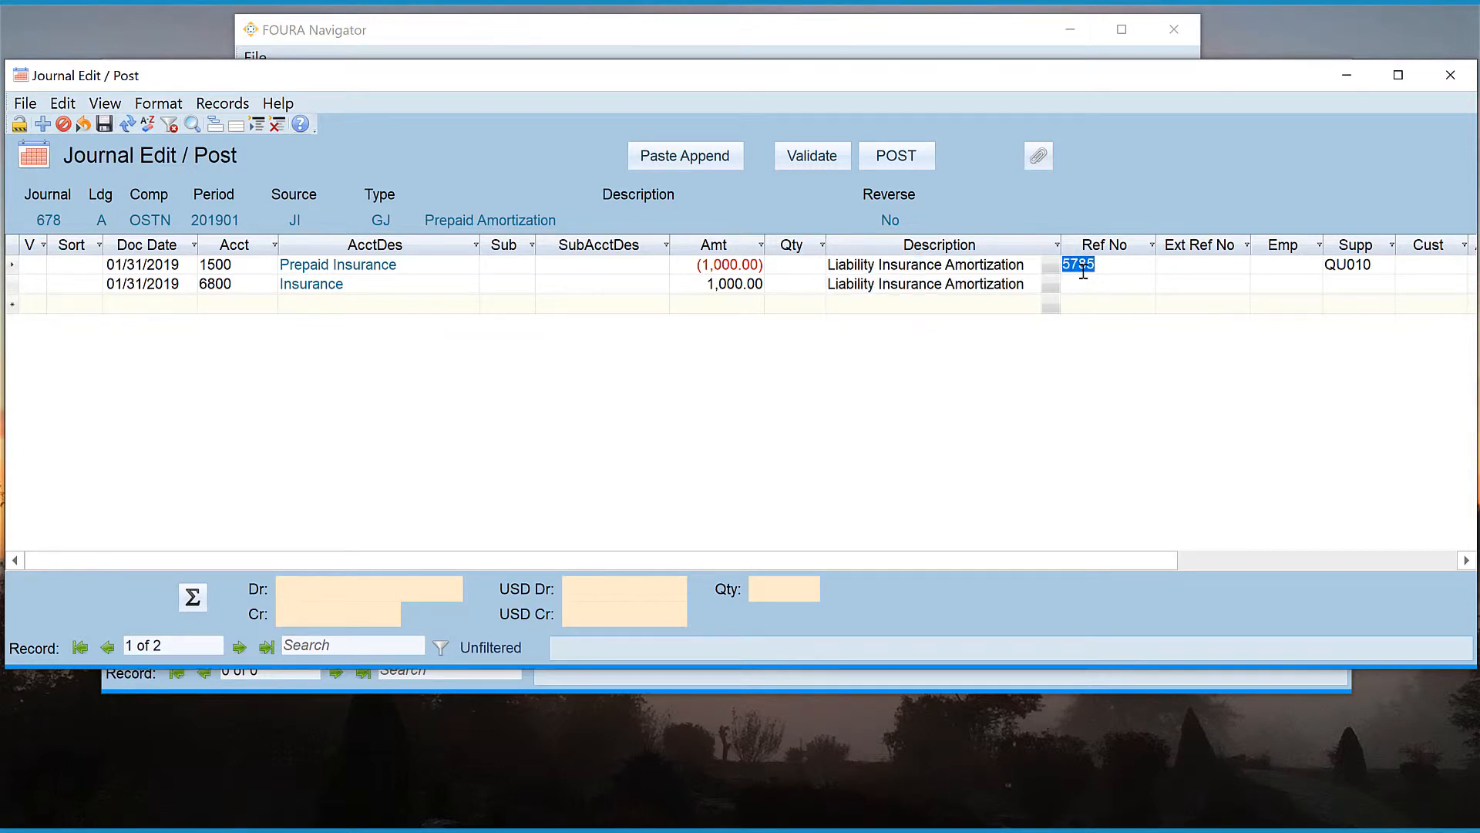
key("ctrl+c")
left_click(1086, 284)
key("ctrl+v")
left_click(1342, 270)
key("ctrl+c")
left_click(1338, 284)
key("ctrl+v")
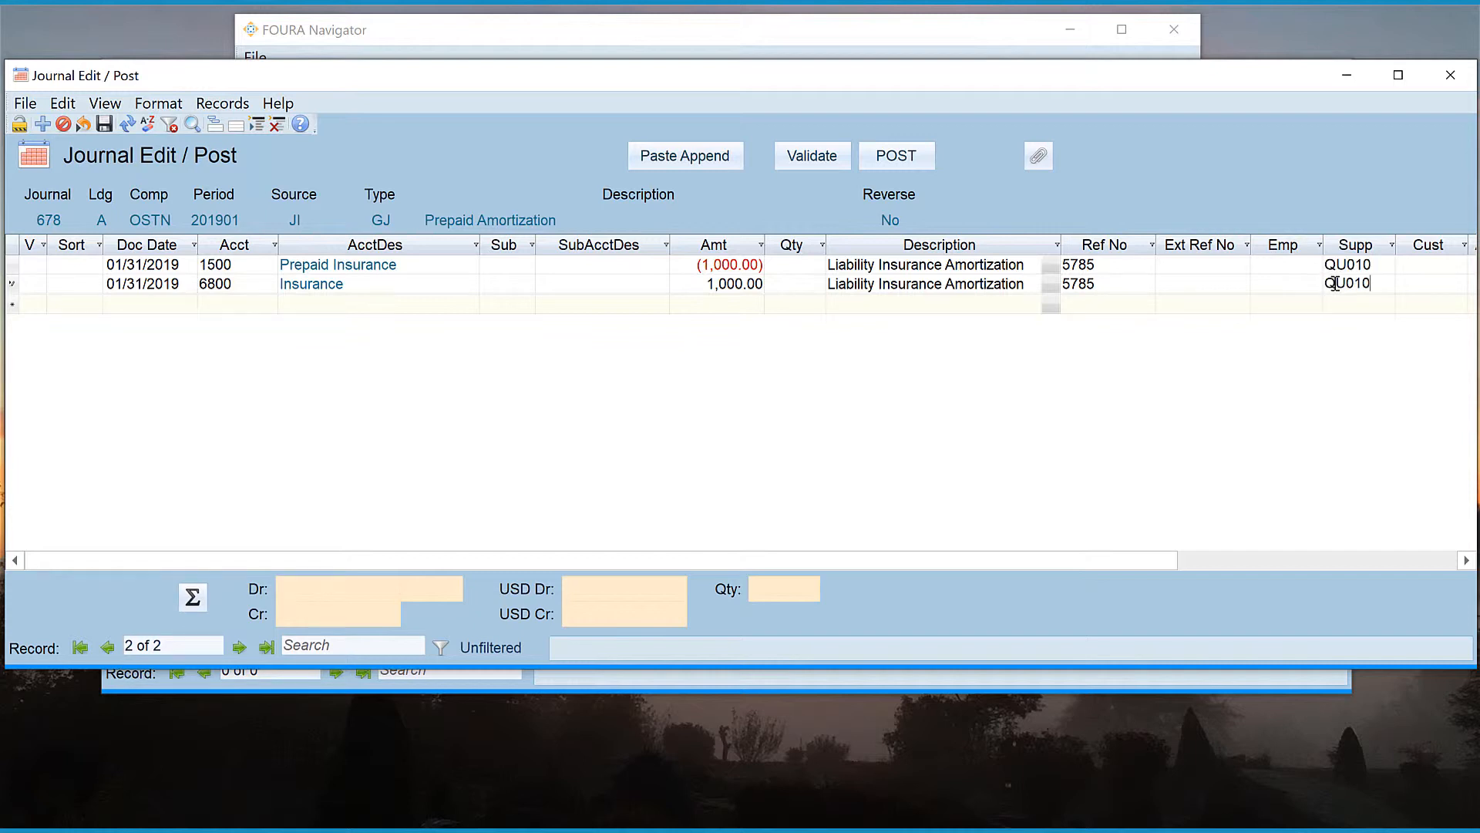
Step: Calculate the journal's debit and credit totals, validate the journal and dismiss the validation result
left_click(193, 603)
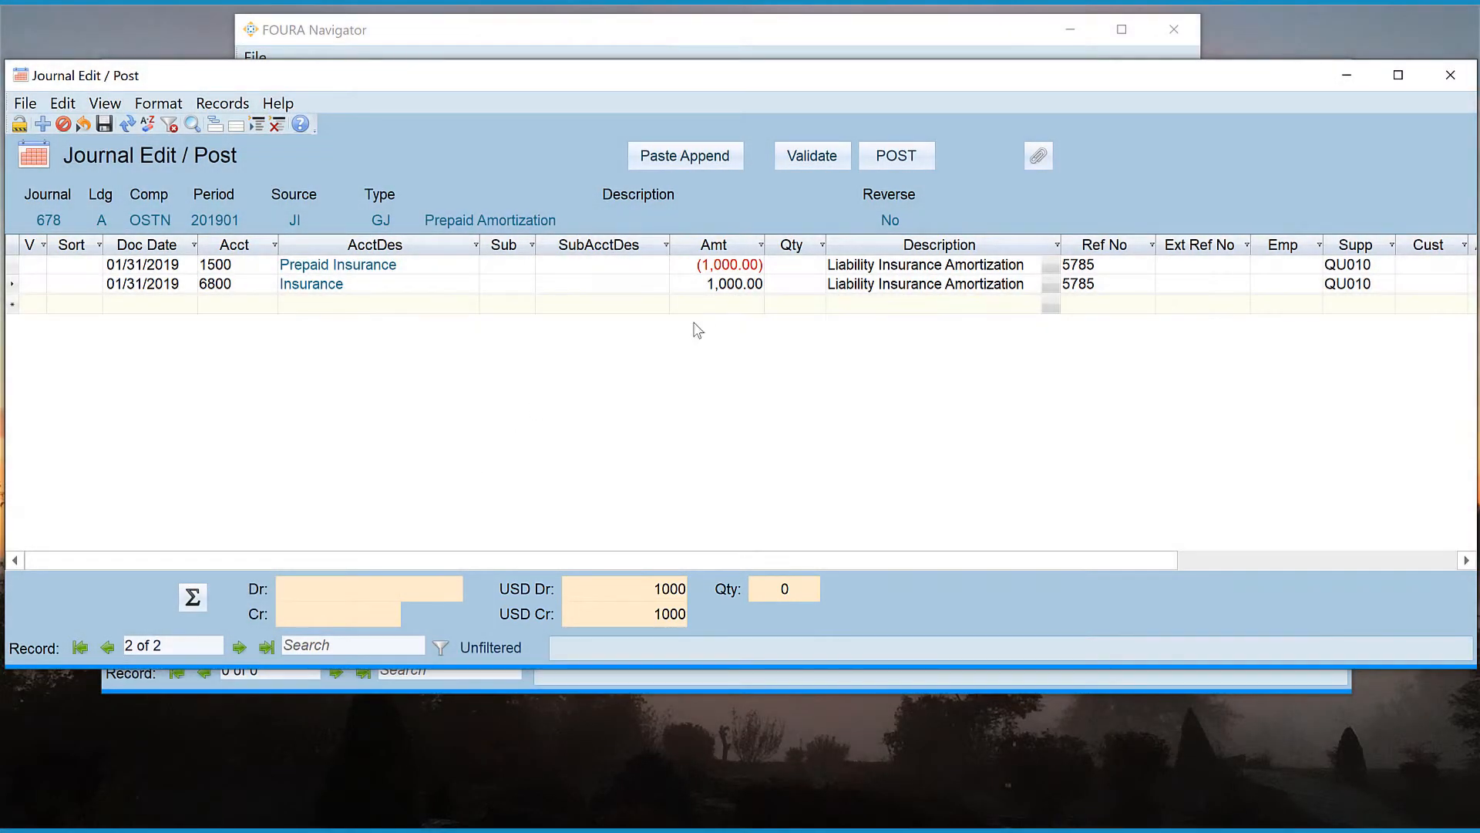
left_click(790, 176)
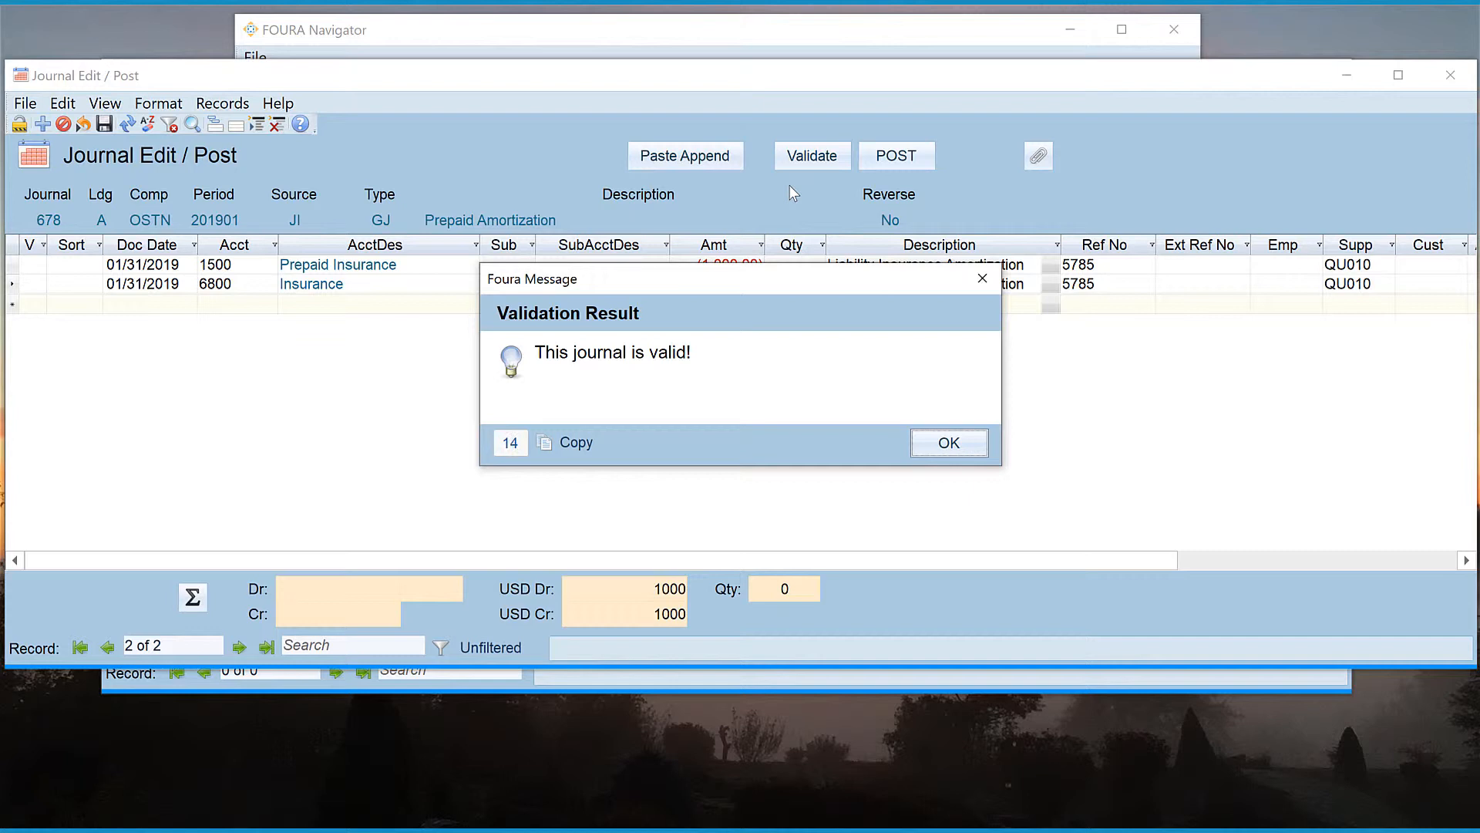
left_click(930, 448)
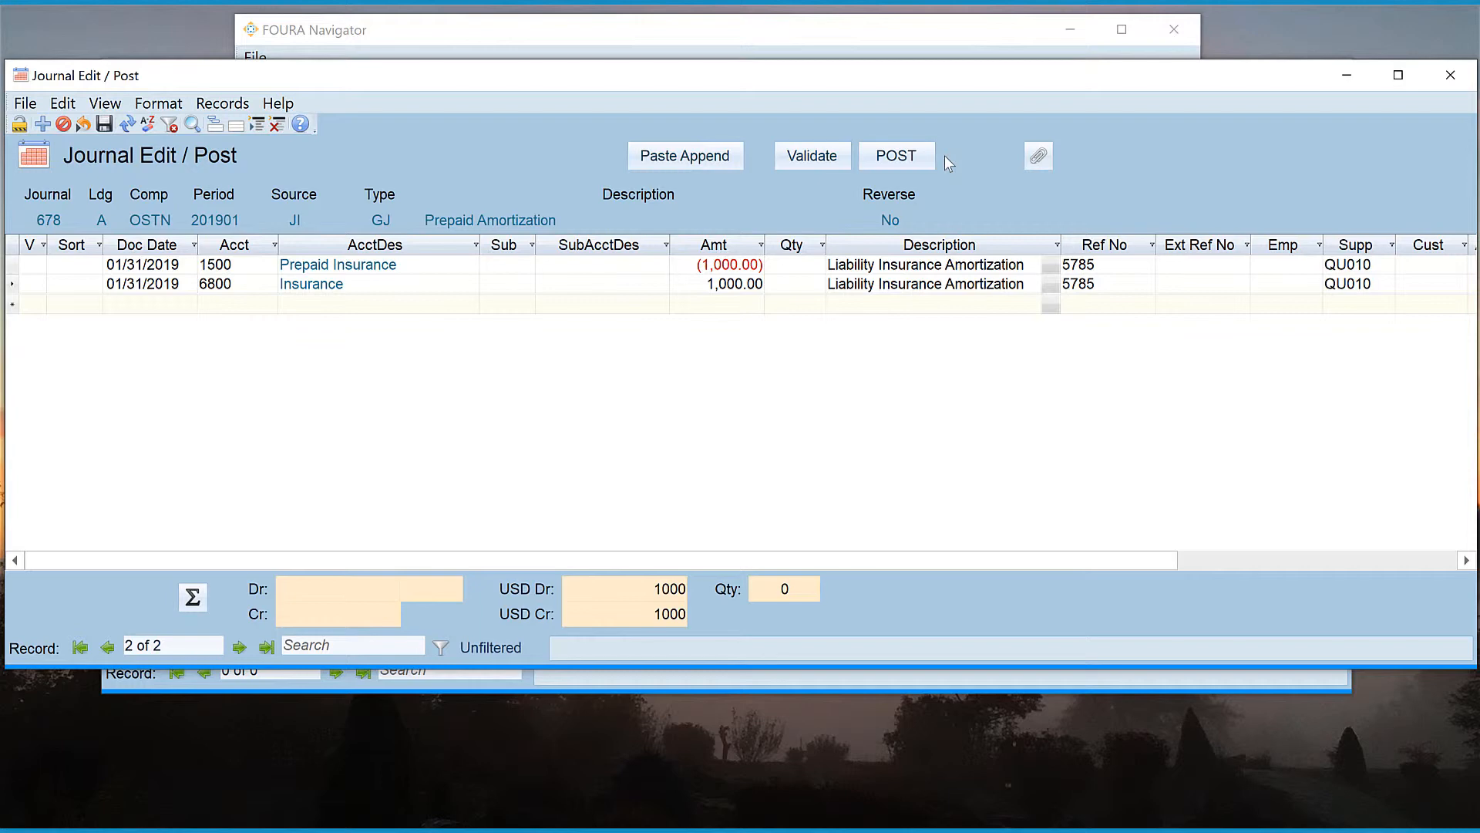
Step: Close the Prepaid Amortization journal without posting it, and close the journals list
left_click(1450, 75)
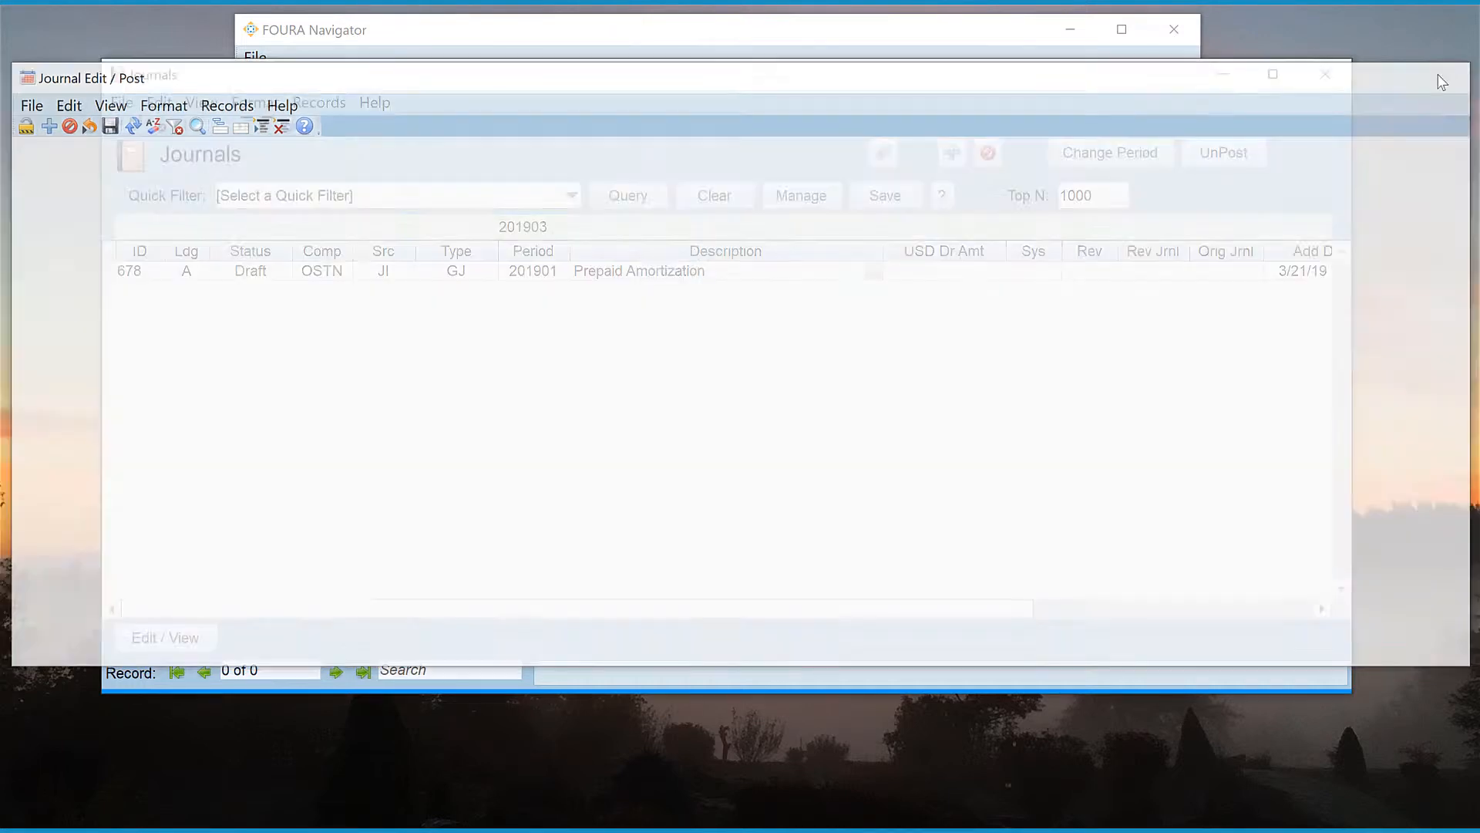
left_click(1326, 75)
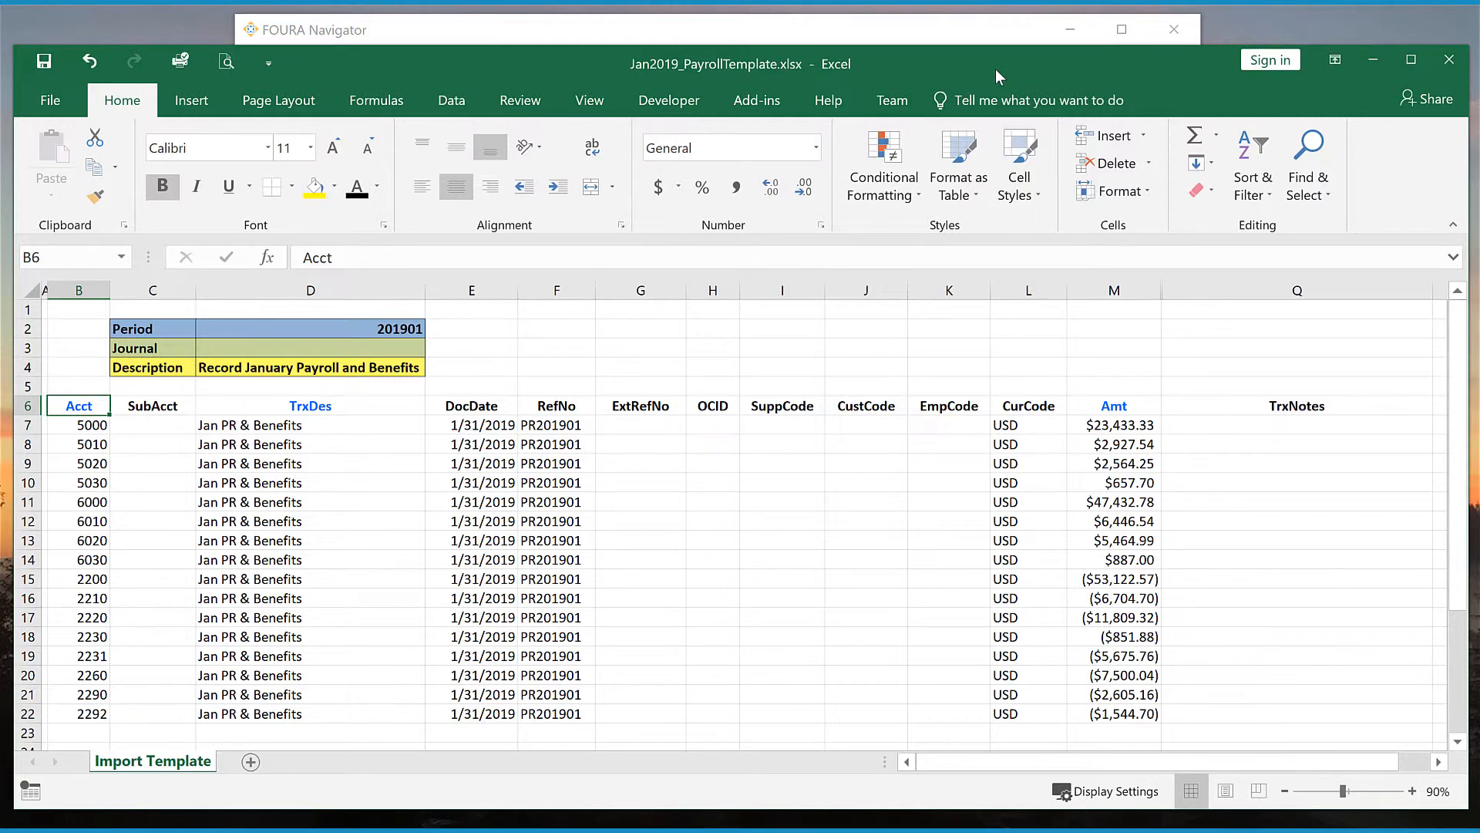
Step: Switch from the payroll template workbook to FOURA Navigator and open the general ledger journals list
left_click(962, 25)
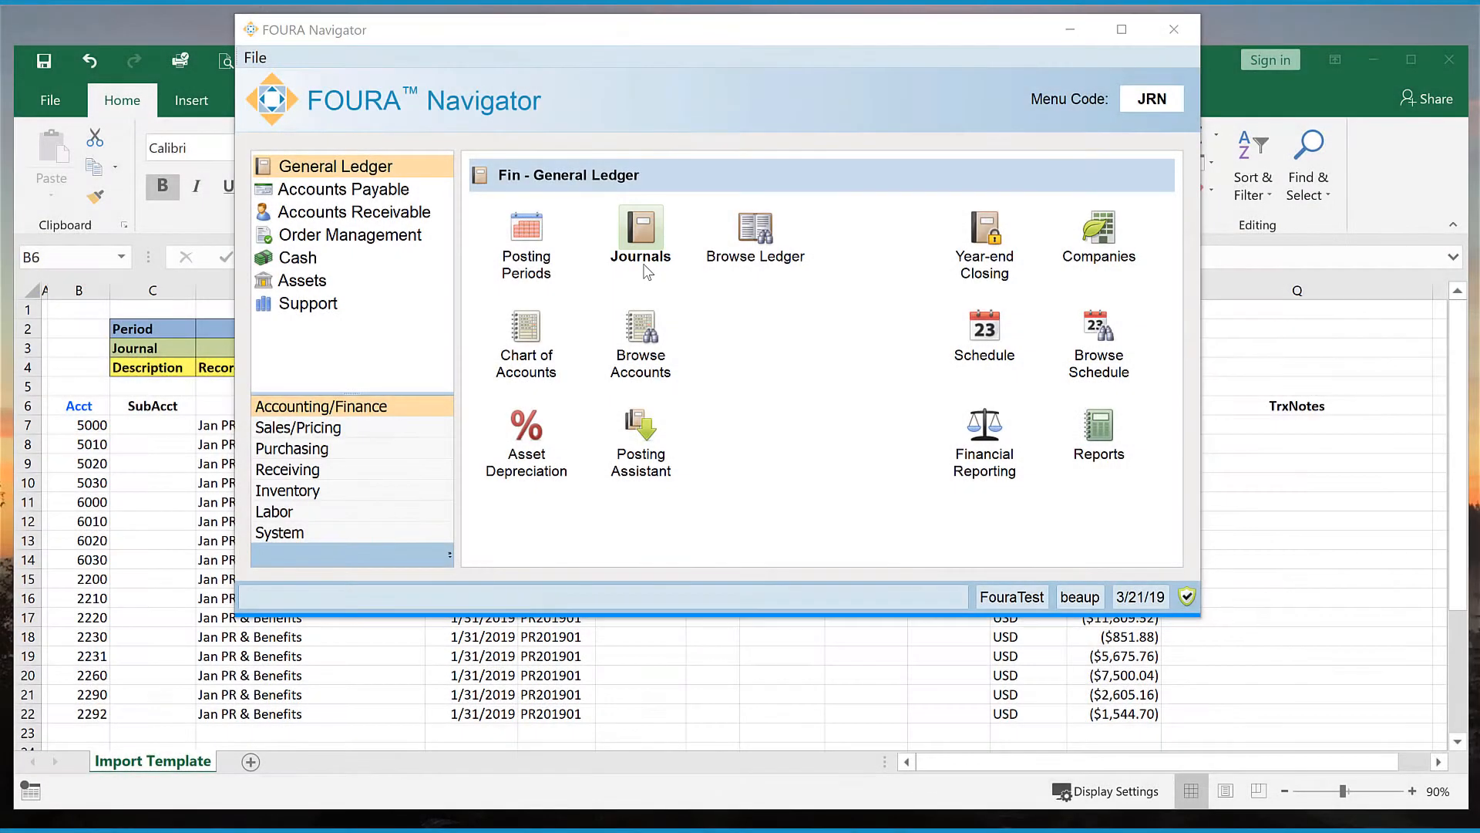
left_click(643, 246)
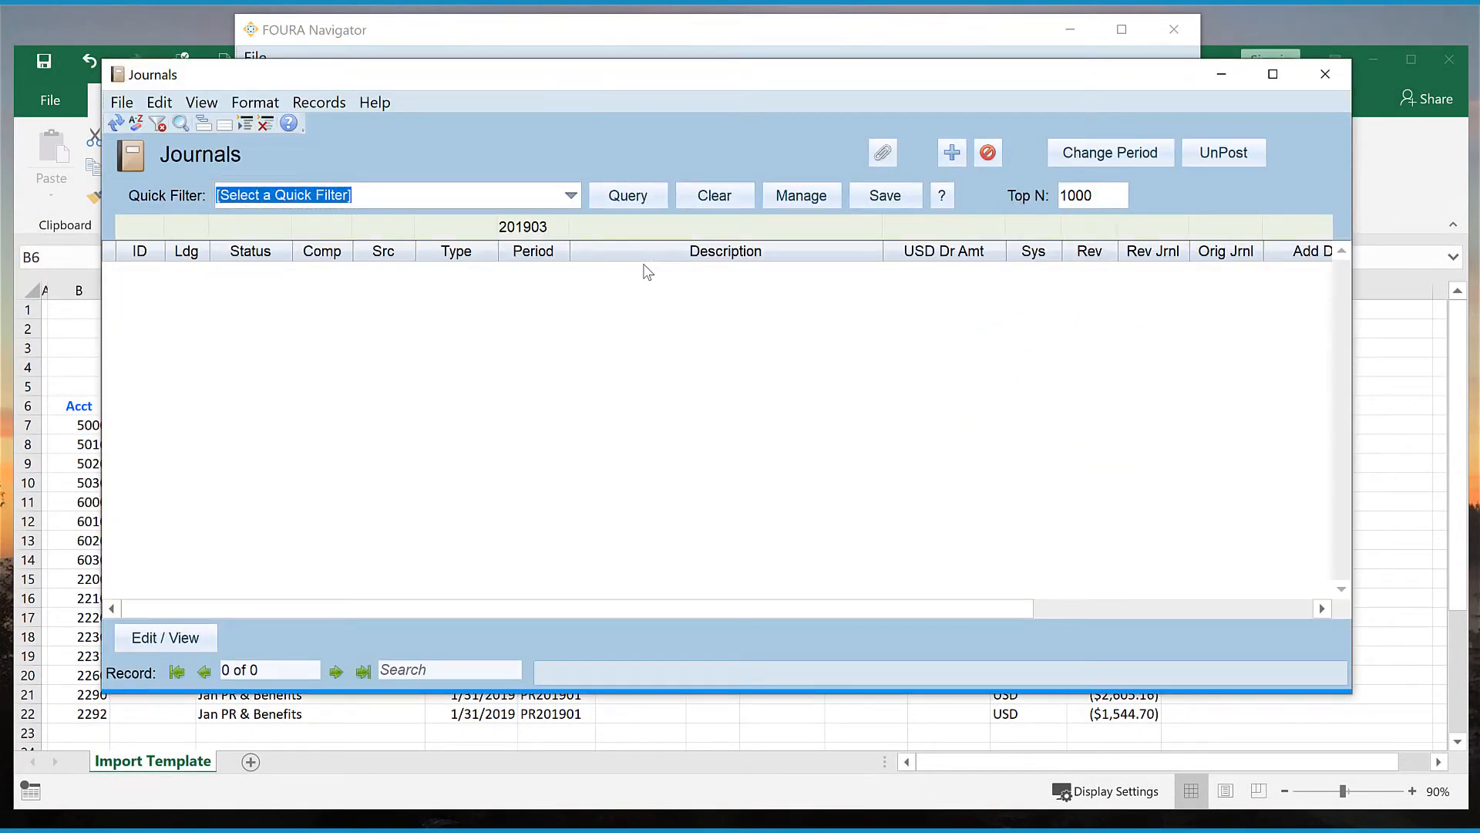
Step: Add a period 201901 journal with source JI and type GJ, using the description "Record January Payroll and Benefits" copied from the Excel payroll template
left_click(951, 152)
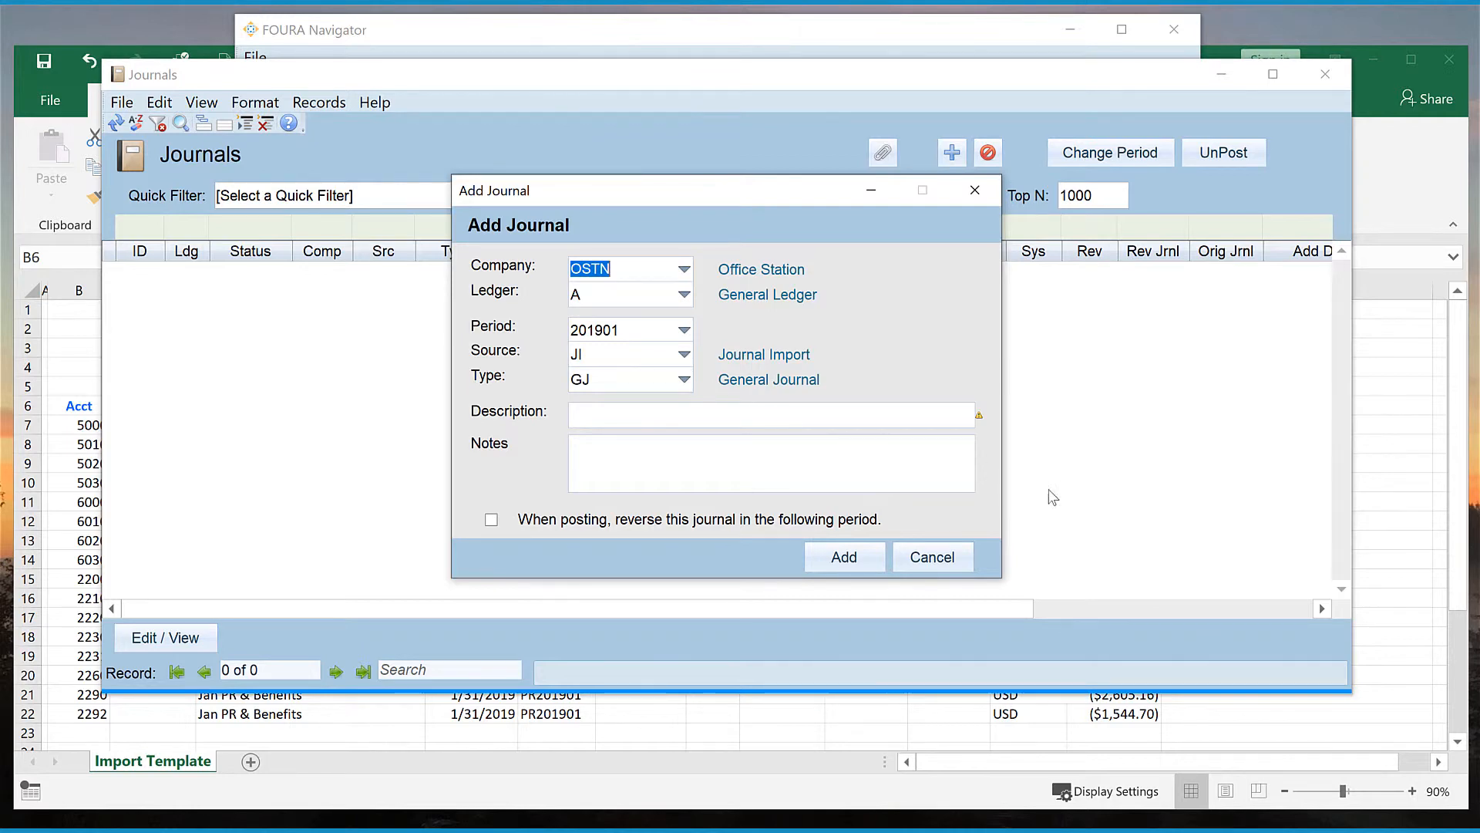
left_click(1372, 539)
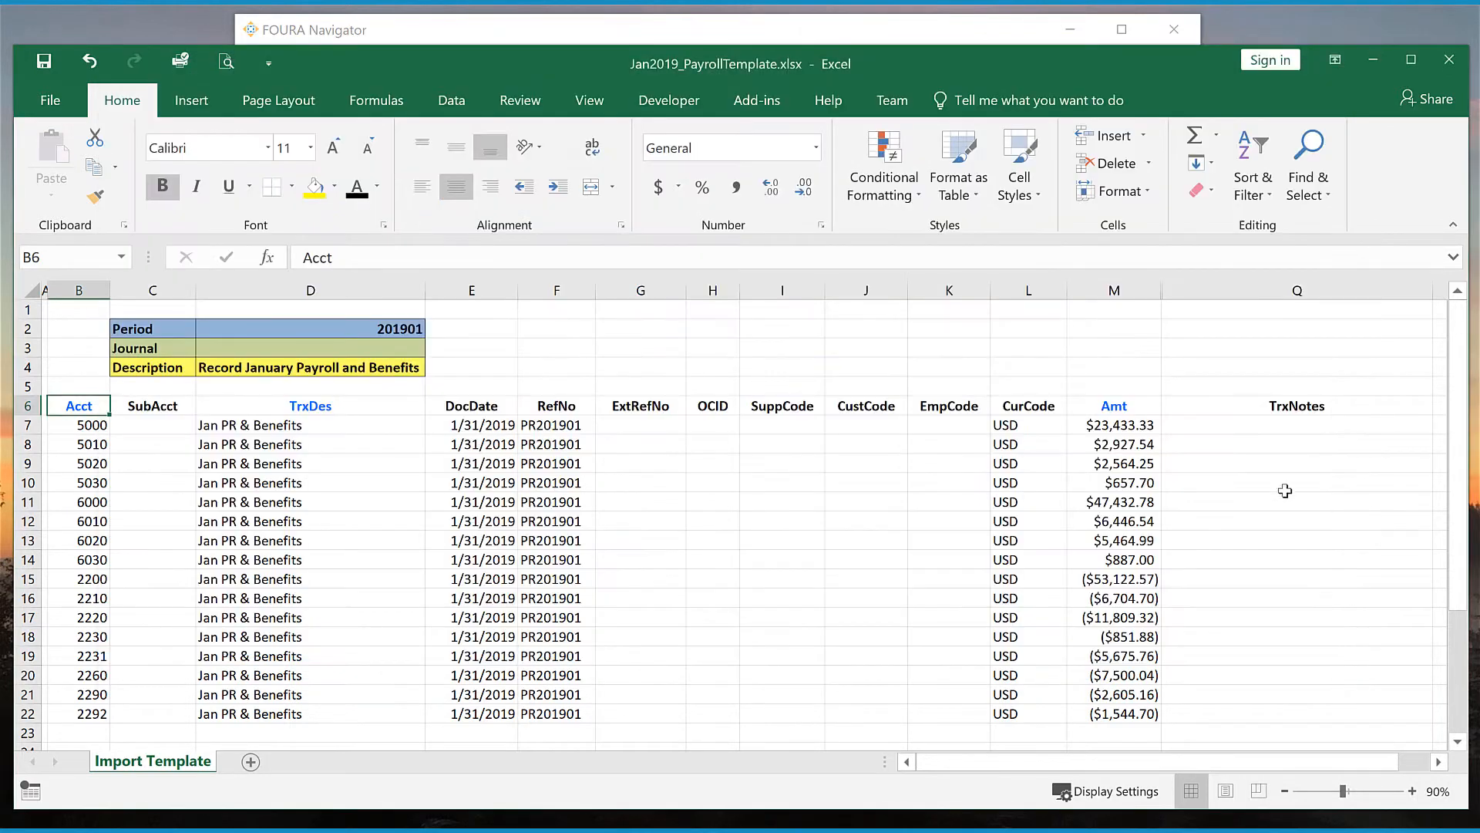
left_click(361, 368)
key("ctrl+c")
mouse_move(463, 825)
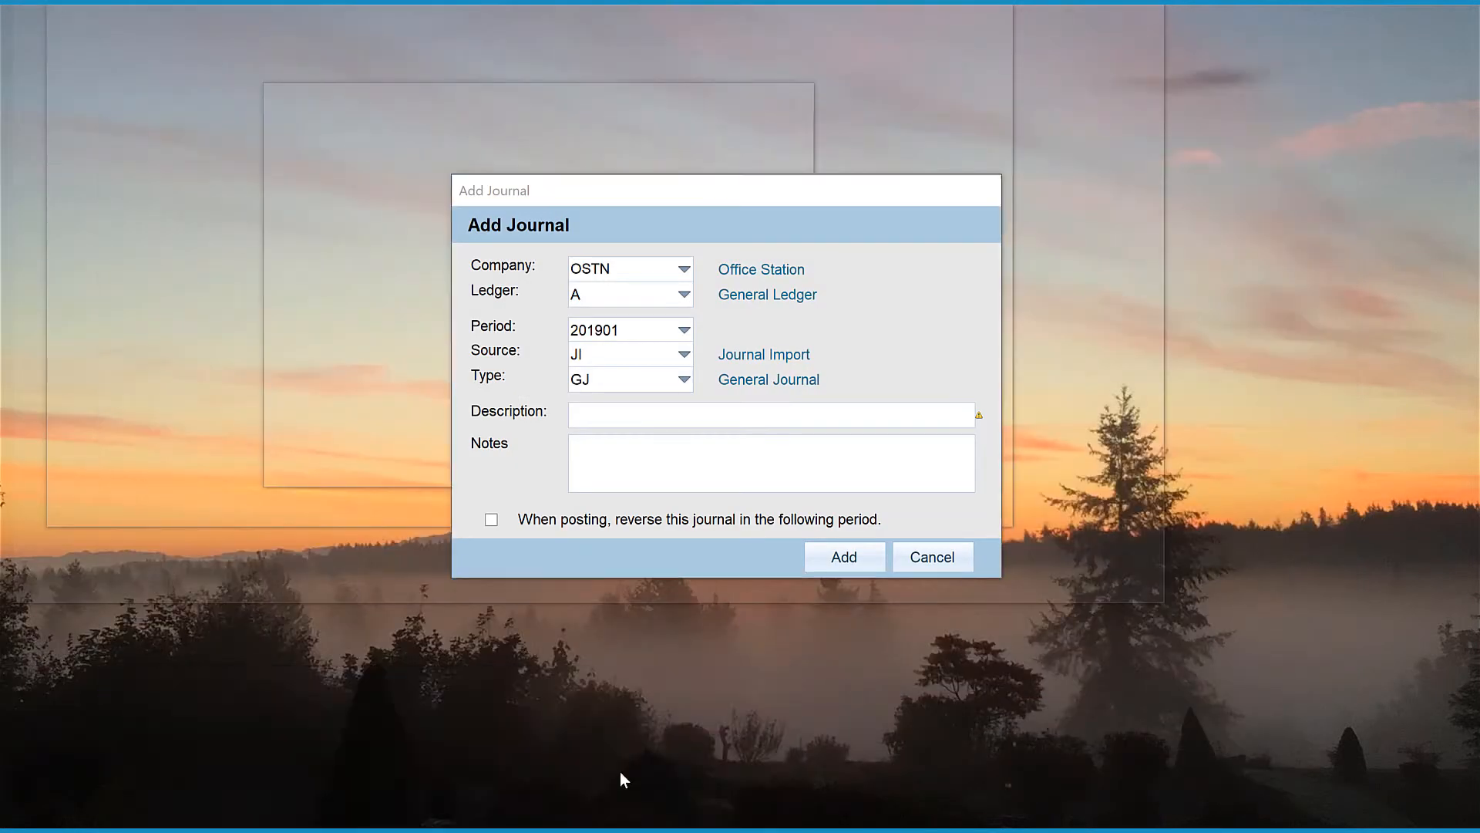
left_click(620, 771)
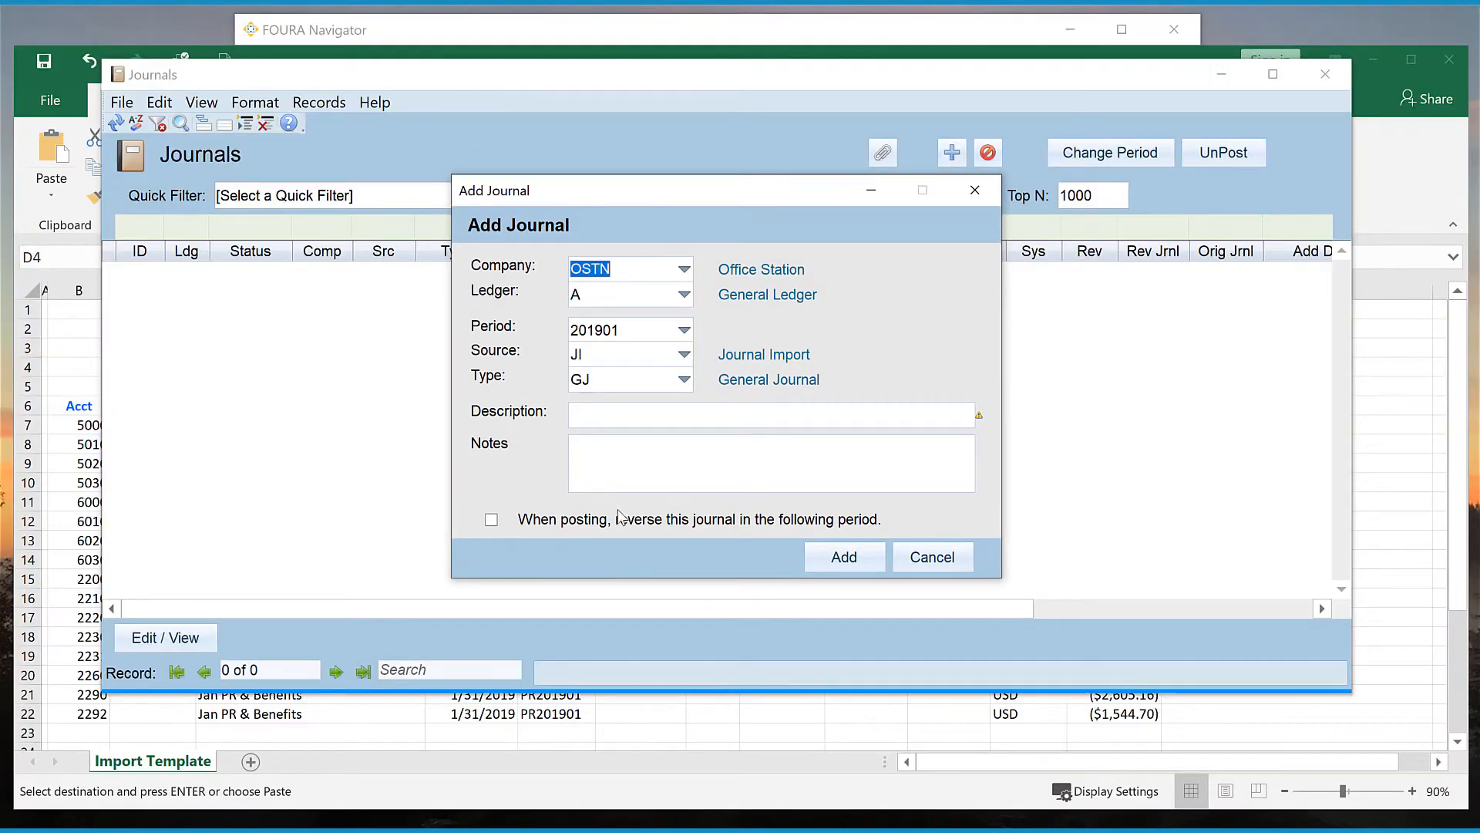
left_click(622, 411)
key("ctrl+v")
left_click(847, 563)
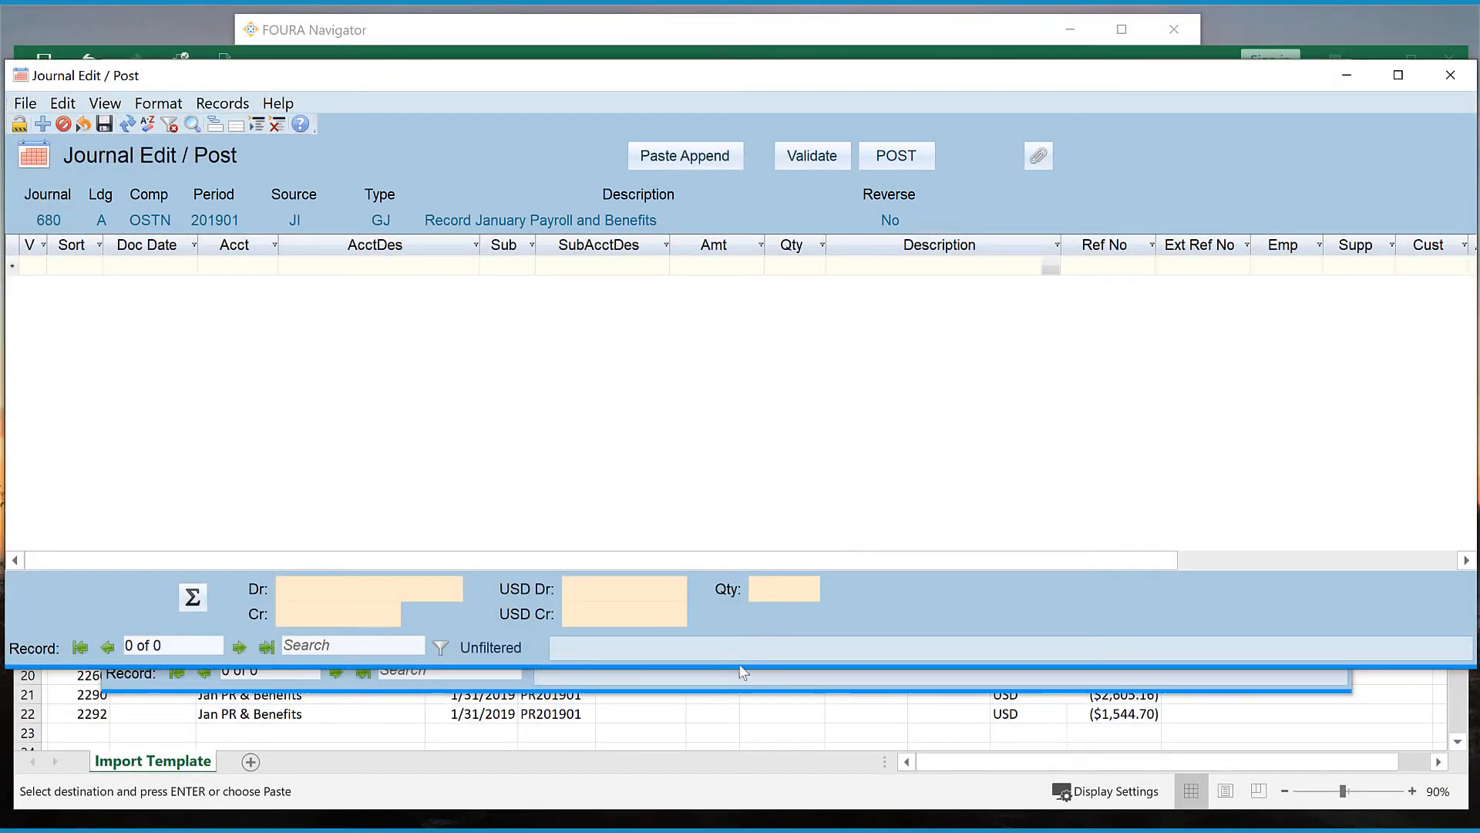
Step: Switch to the Excel payroll template, copy the header row and all transaction lines in B6:Q22, and return to the FOURA journal
left_click(709, 717)
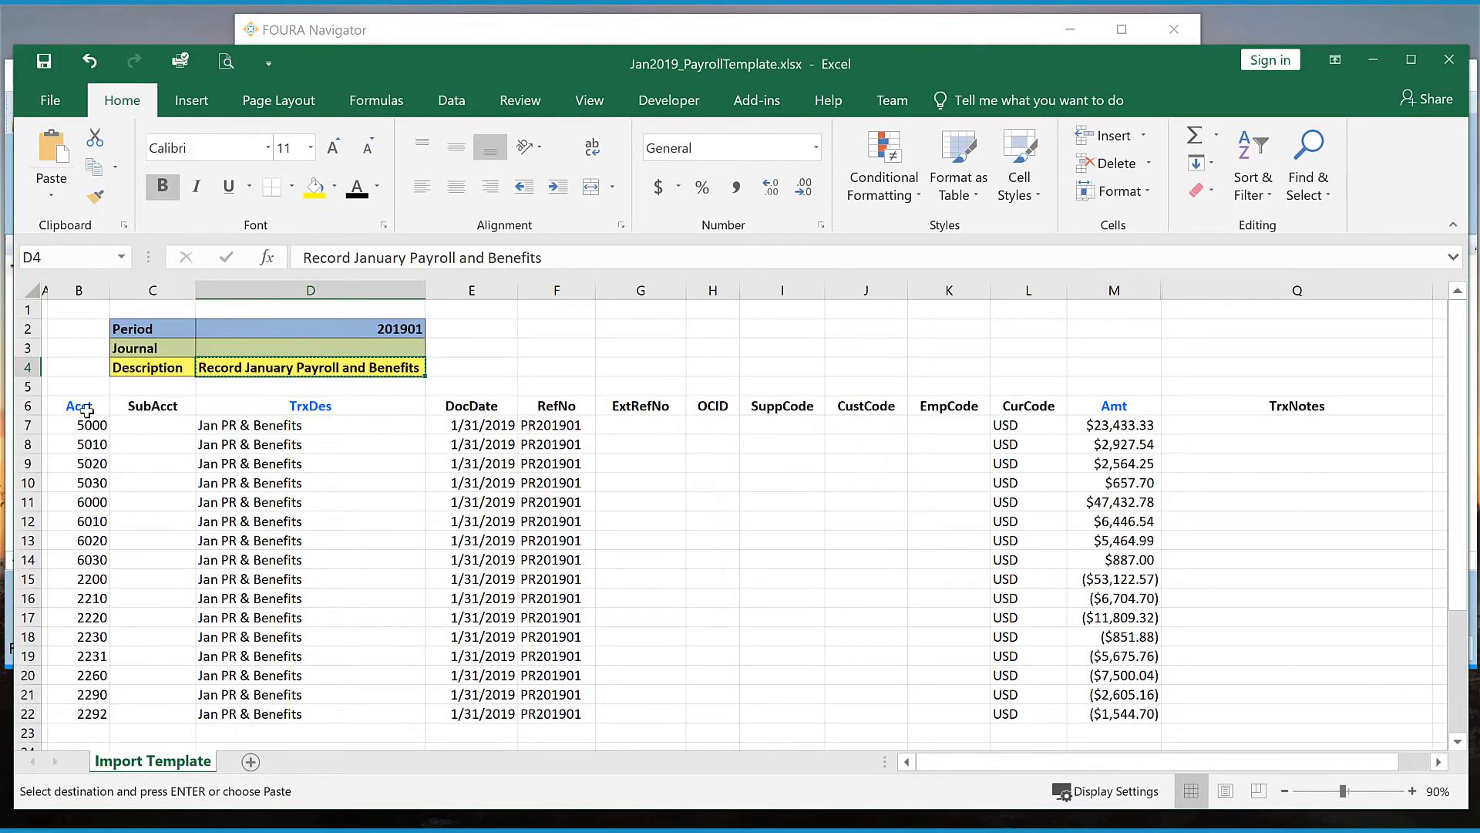
left_click_drag(99, 413, 1175, 716)
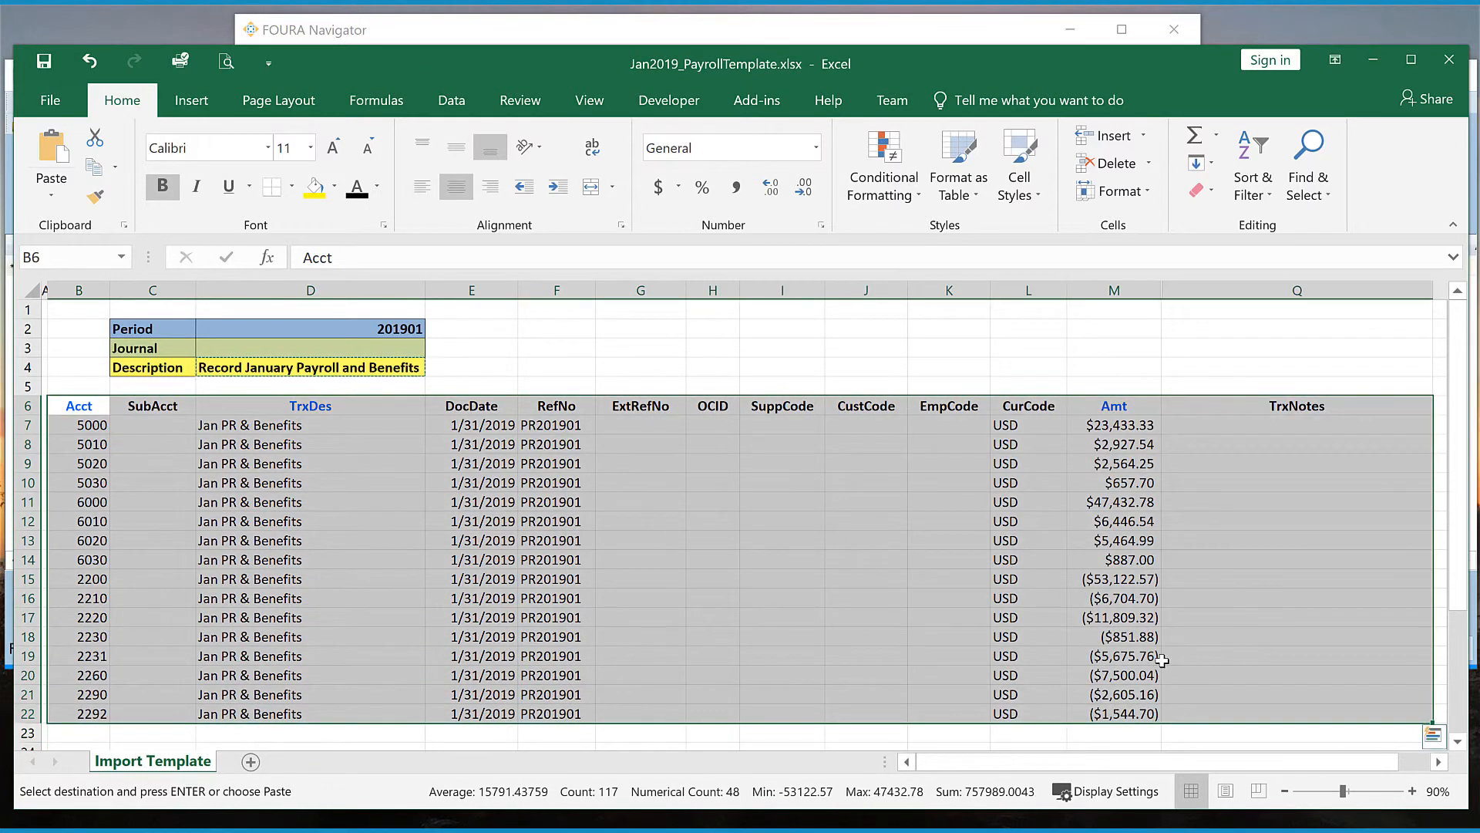
right_click(1165, 603)
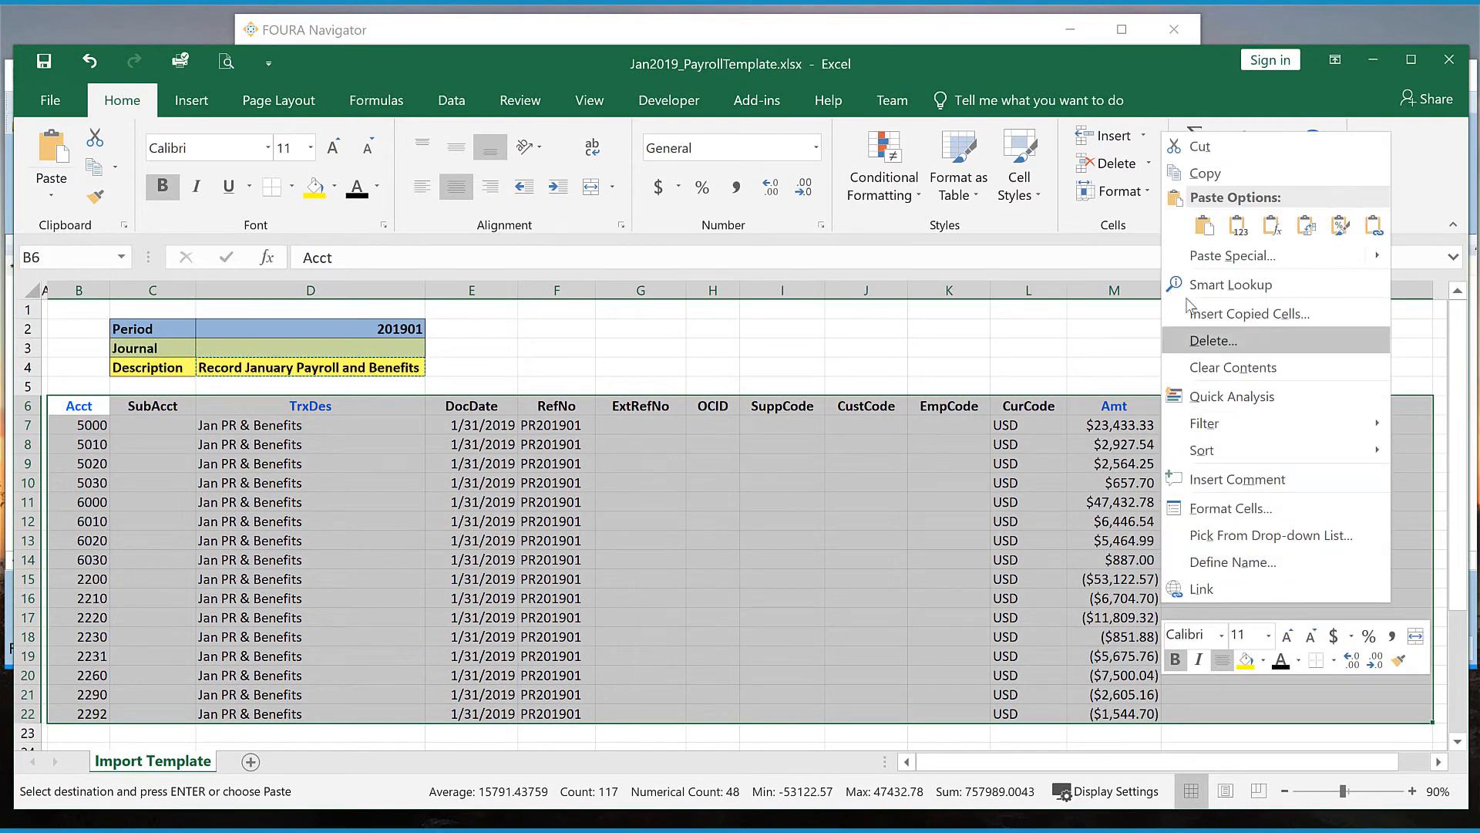
left_click(1200, 174)
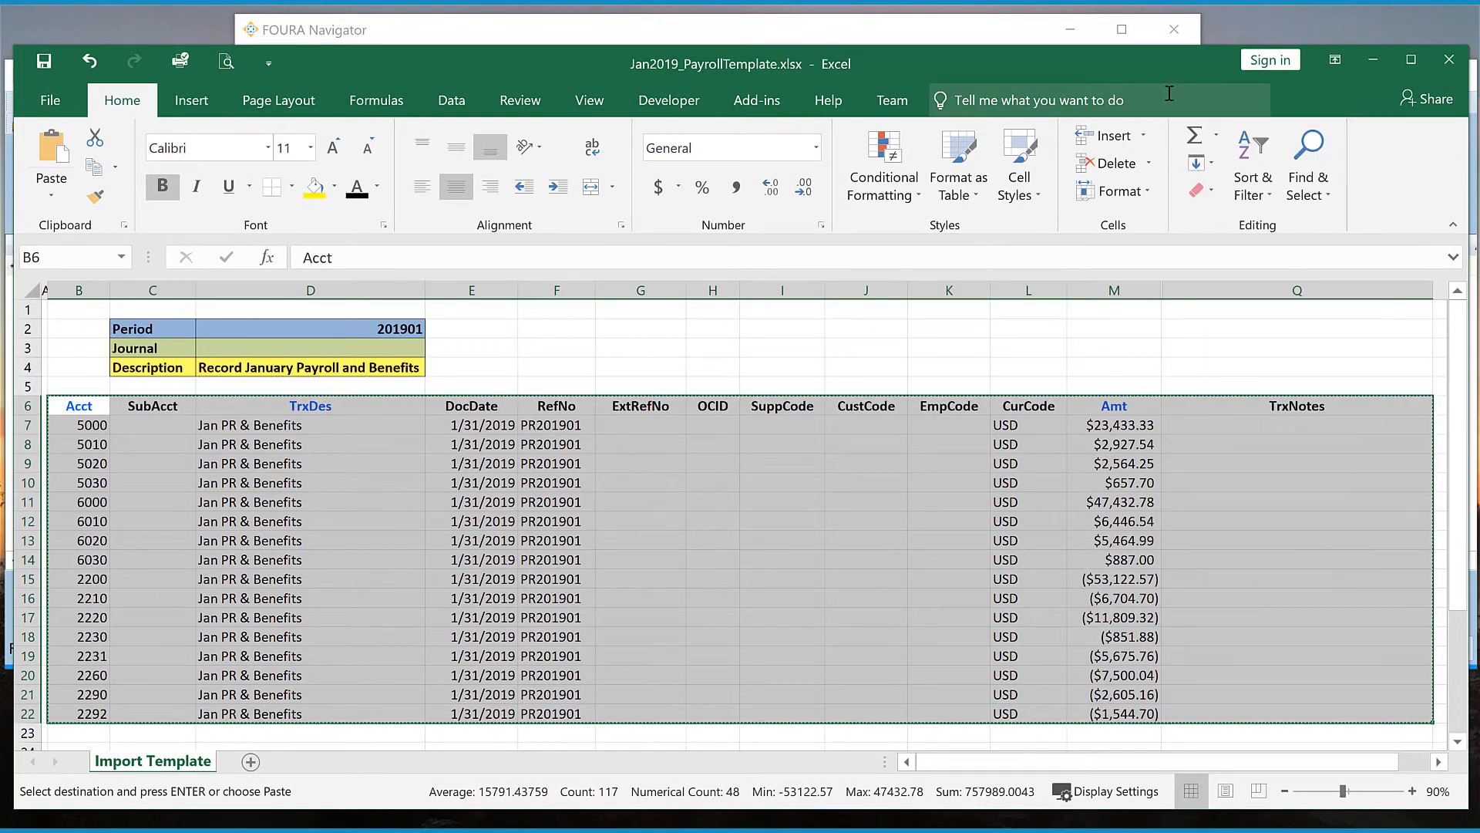
left_click(1373, 60)
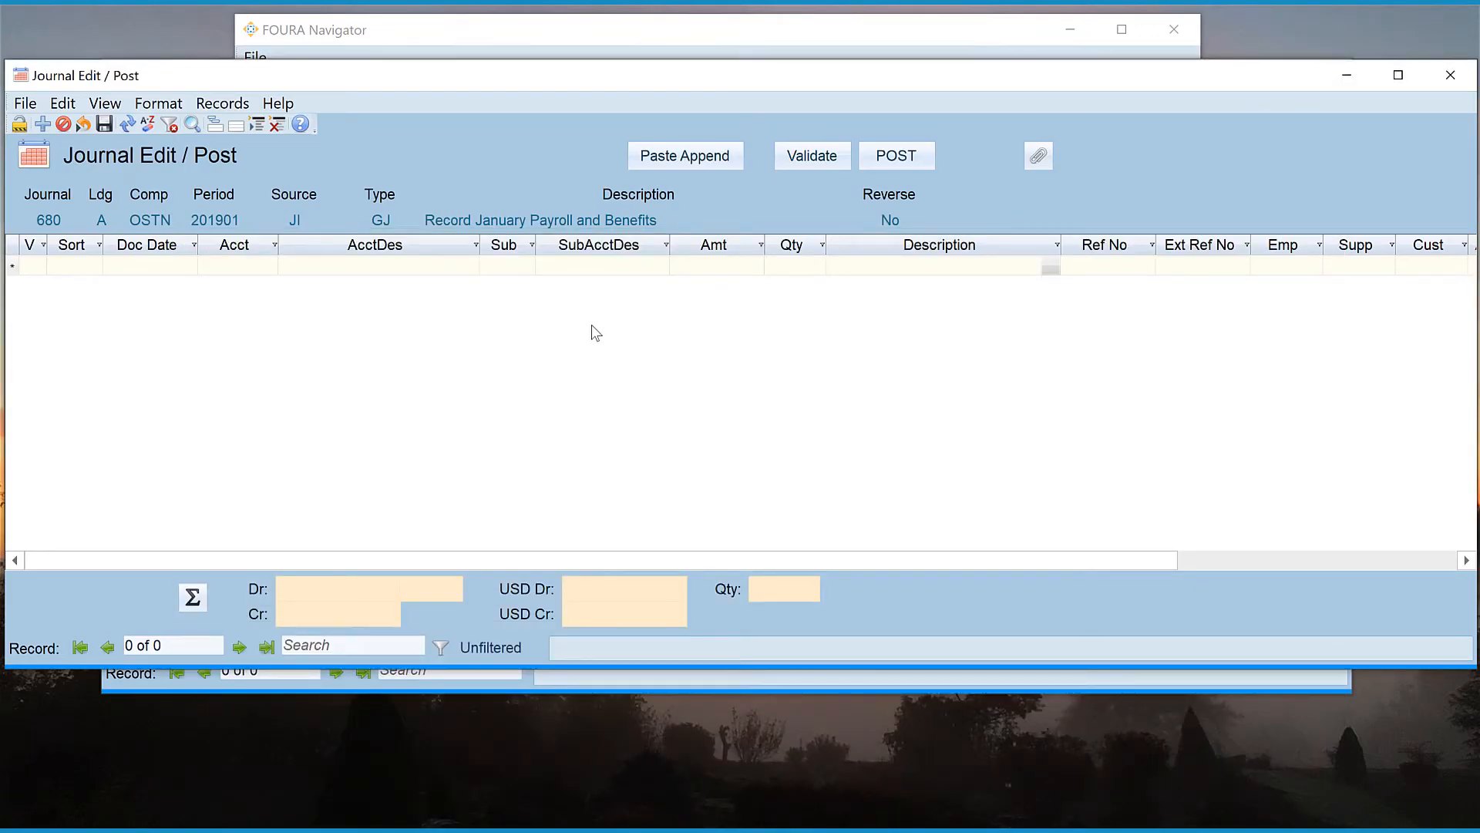
Step: Append the copied payroll lines to the journal, dismiss the import result and calculate the debit and credit totals
left_click(649, 161)
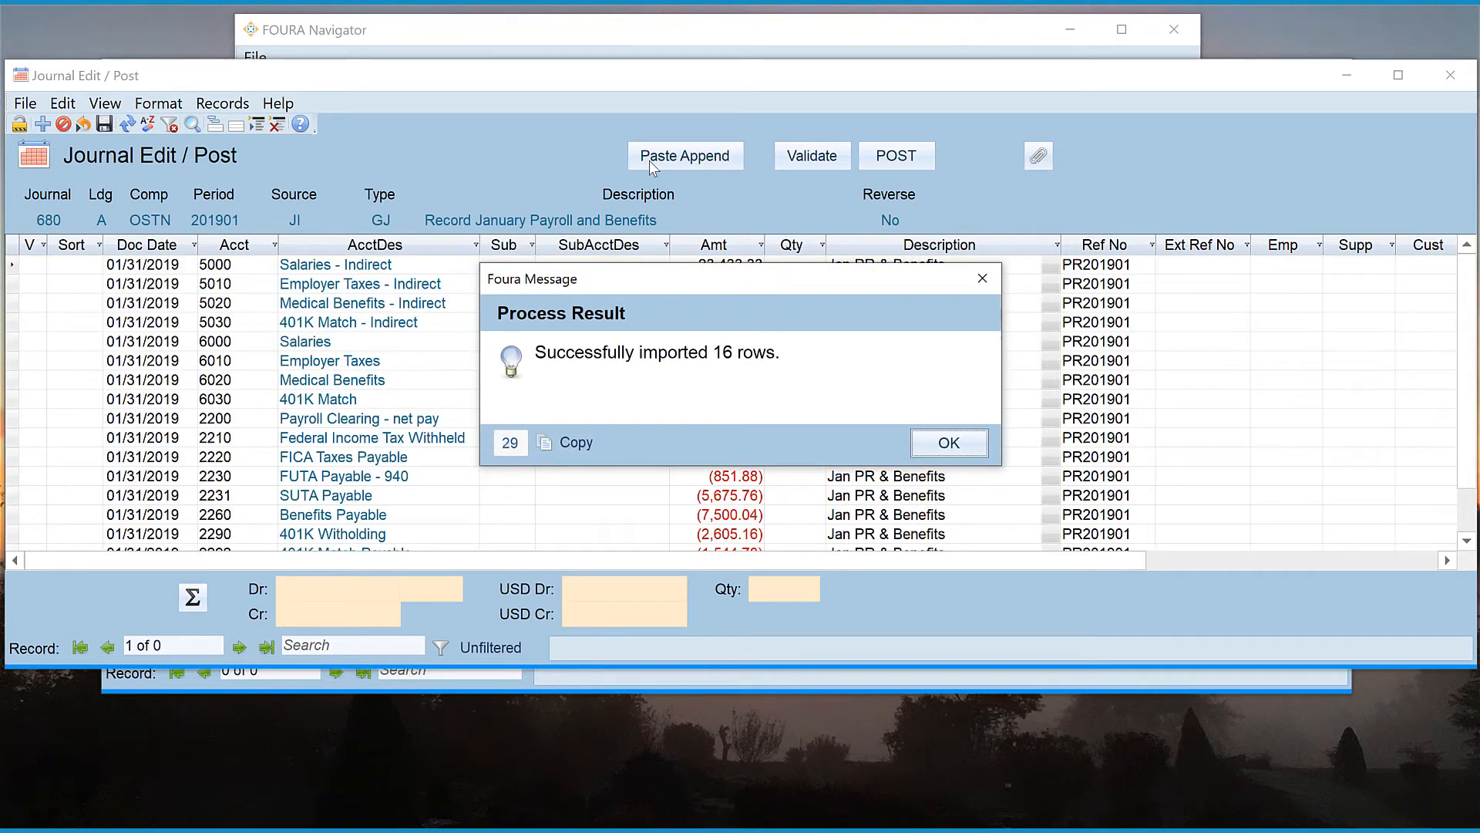
left_click(963, 451)
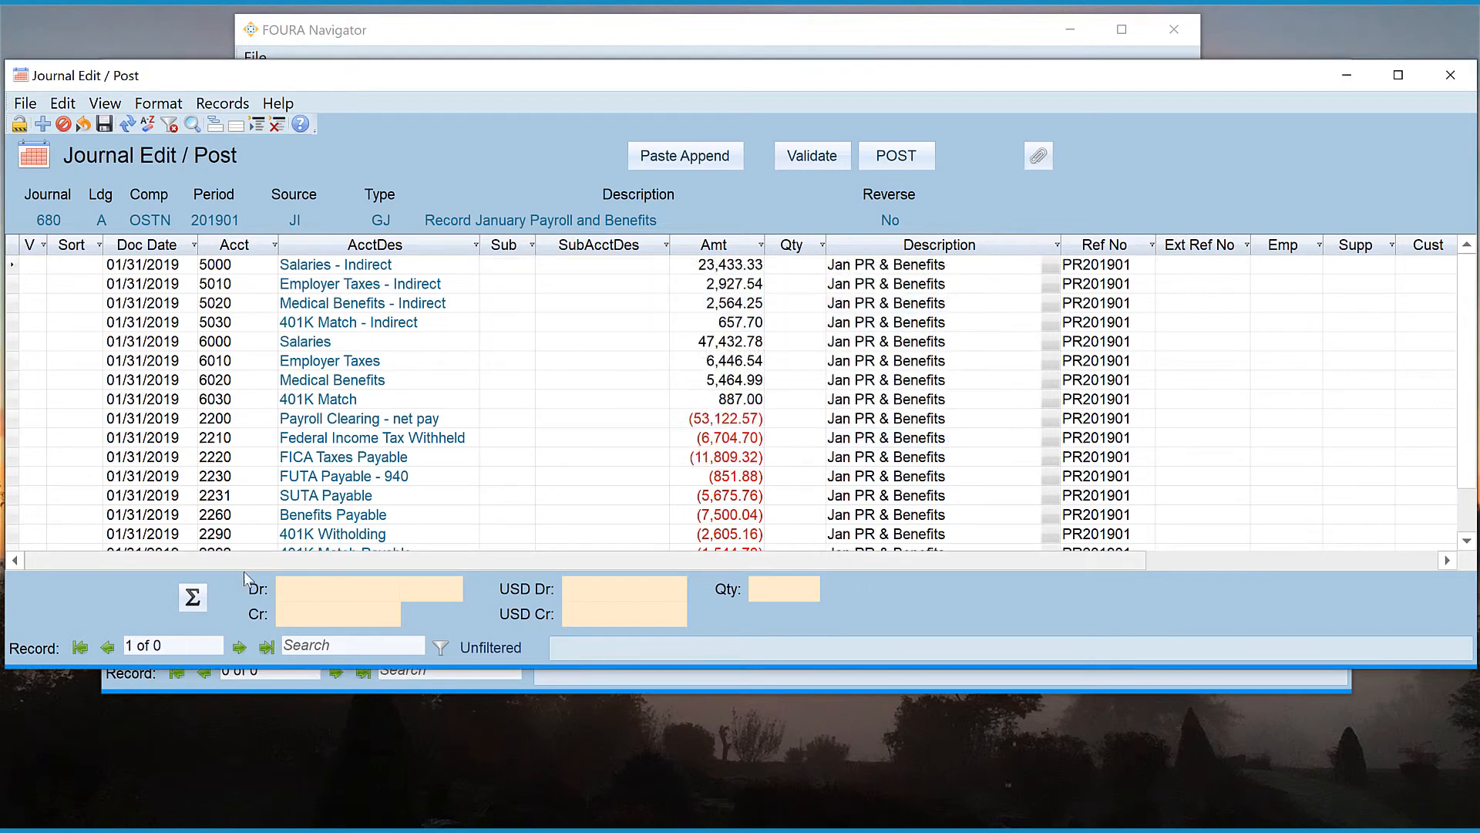
left_click(193, 598)
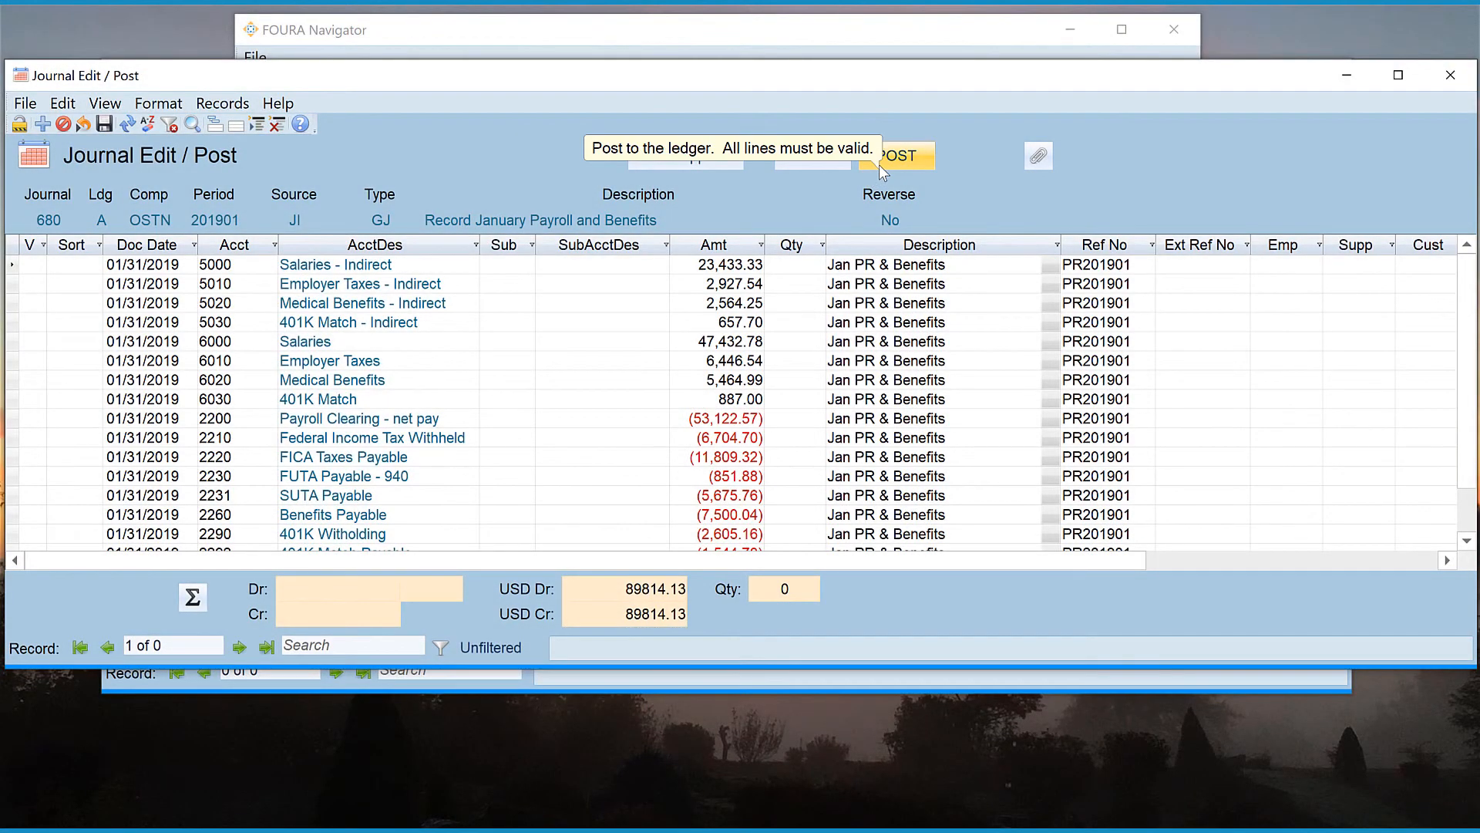
Step: Post the January payroll journal to the ledger, dismiss the post result and close the journals list
left_click(879, 165)
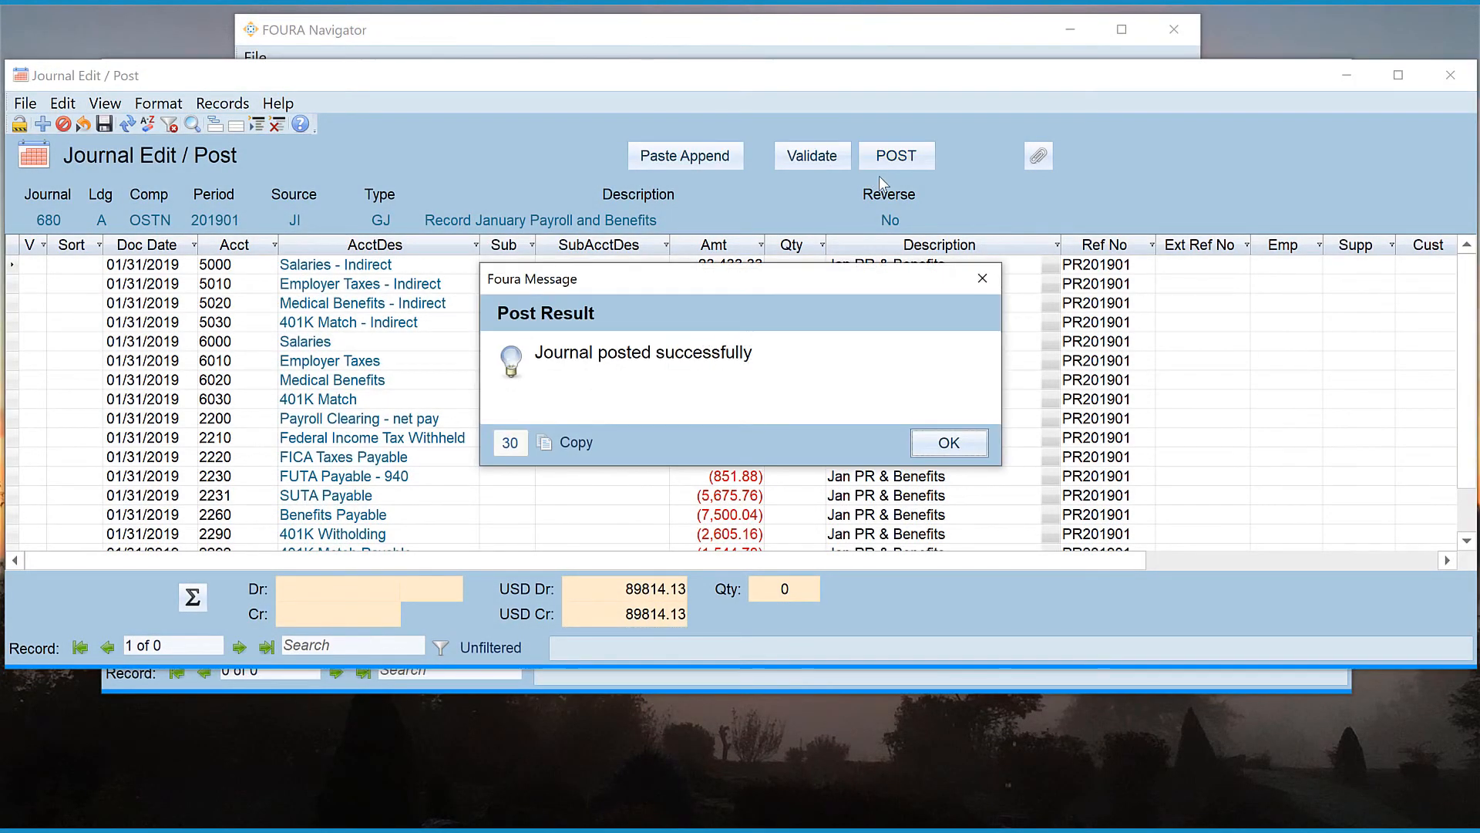
left_click(932, 446)
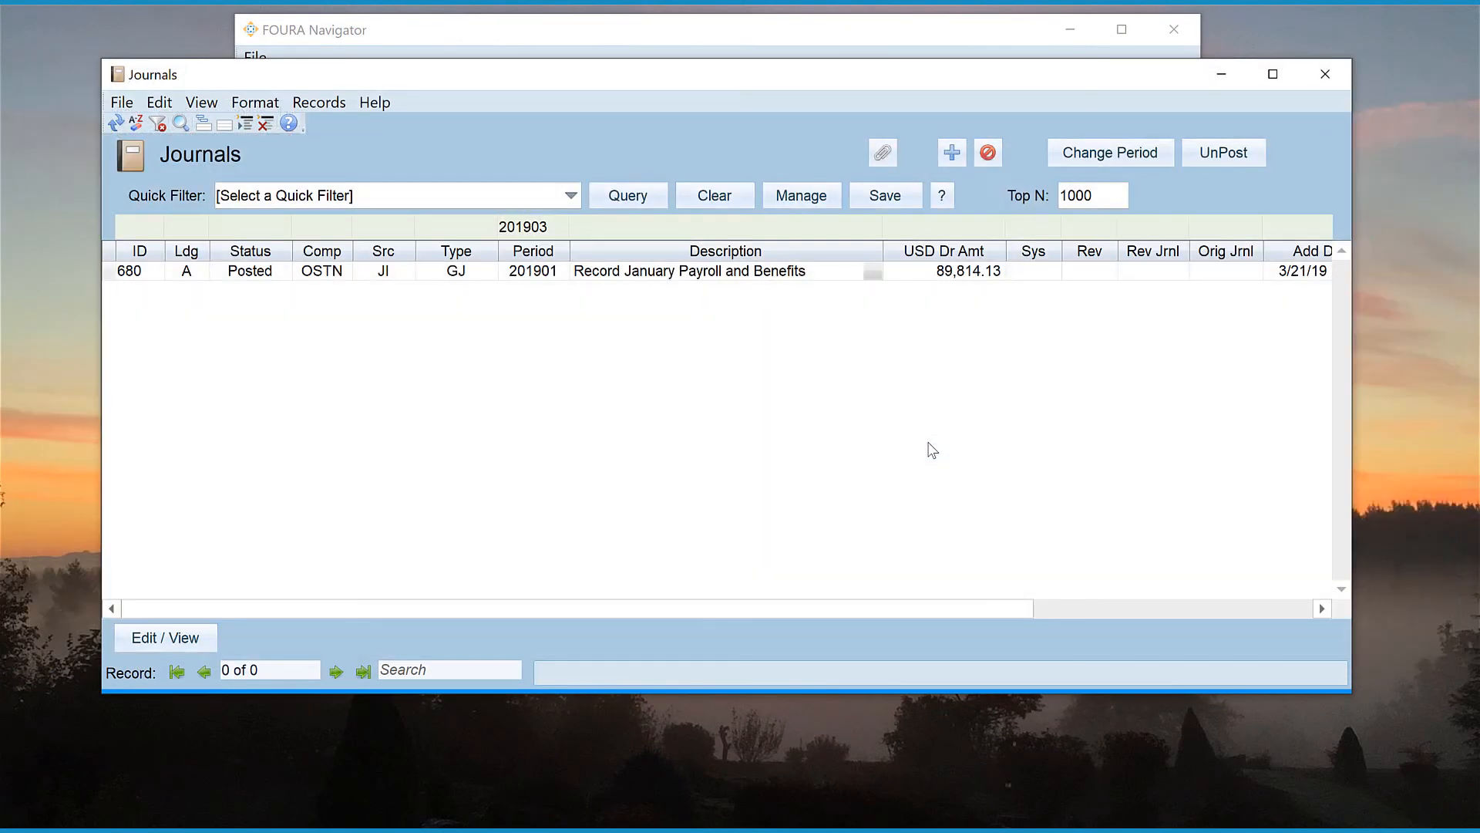
left_click(1325, 77)
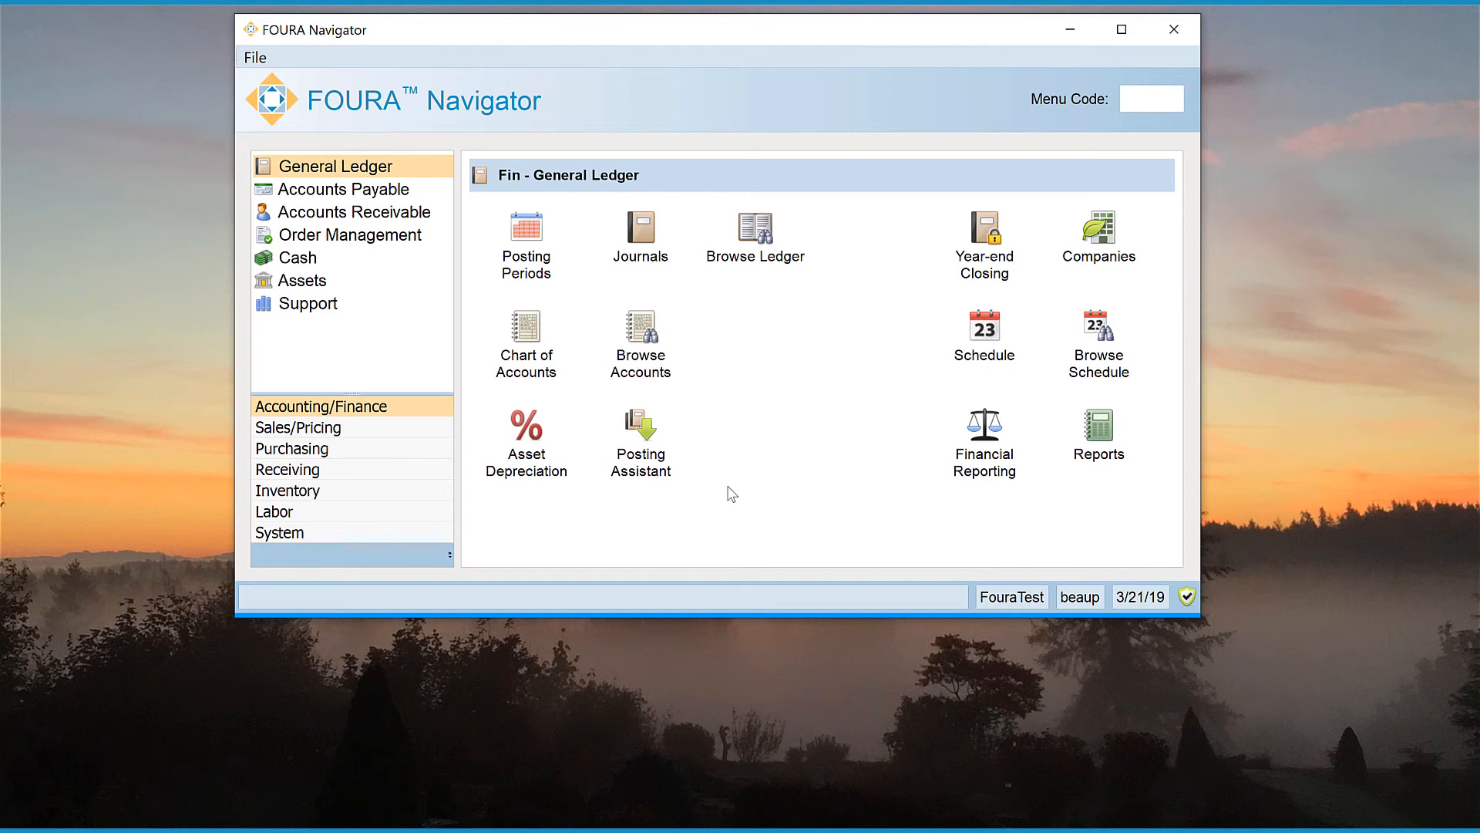